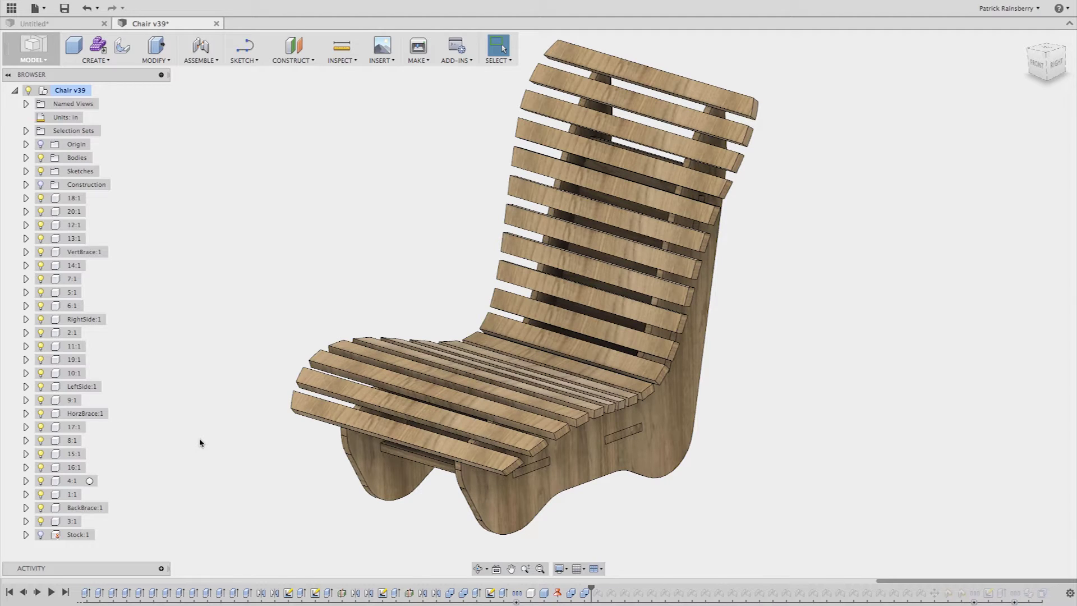
right_click(201, 442)
left_click(201, 442)
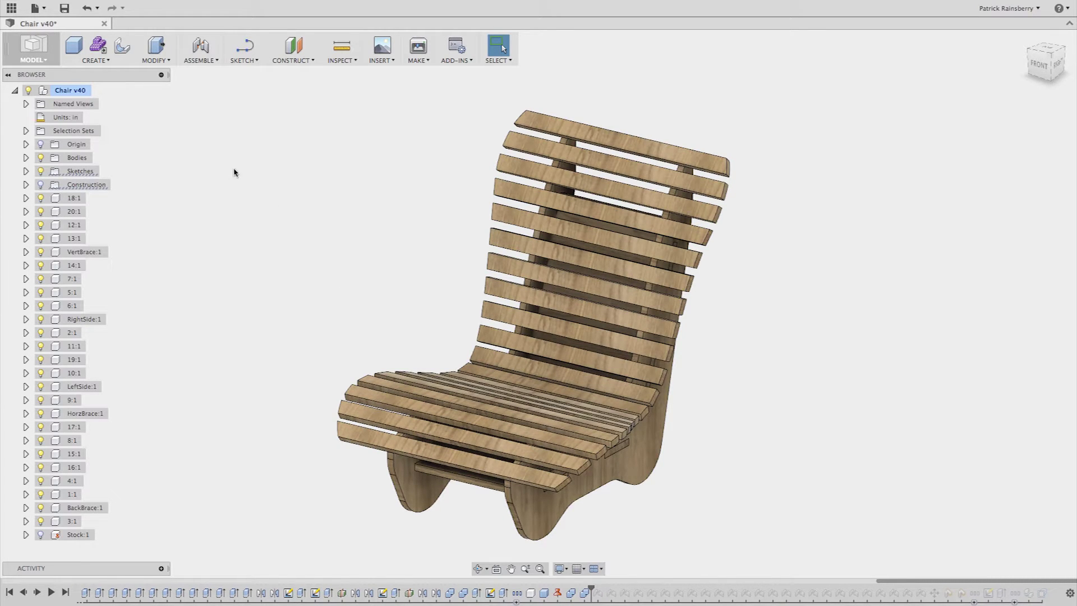
- Add a user parameter named newParam in inches with an expression of .5
left_click(163, 63)
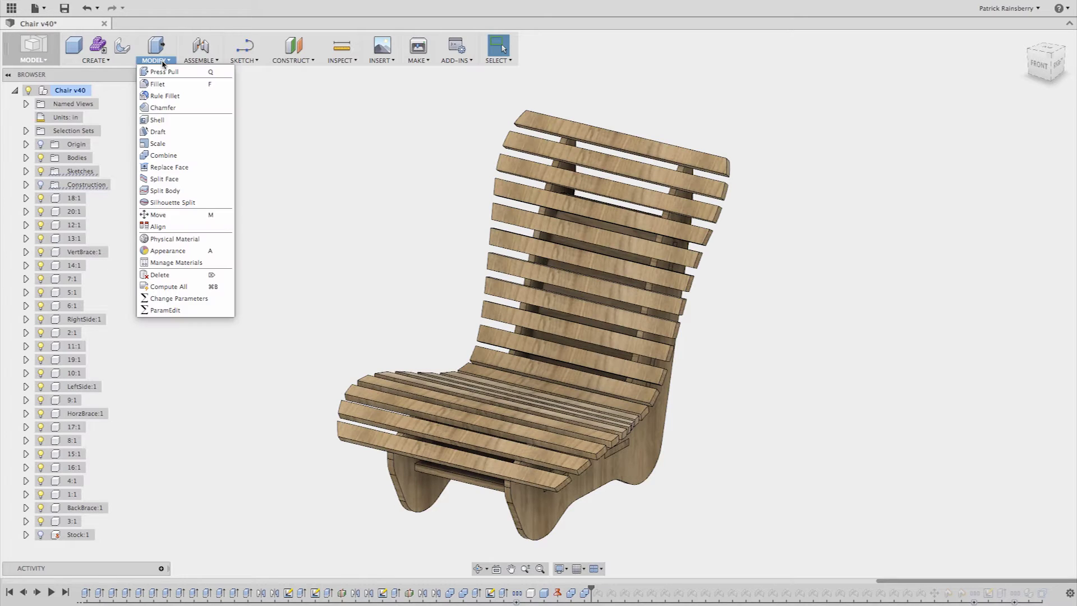
left_click(195, 299)
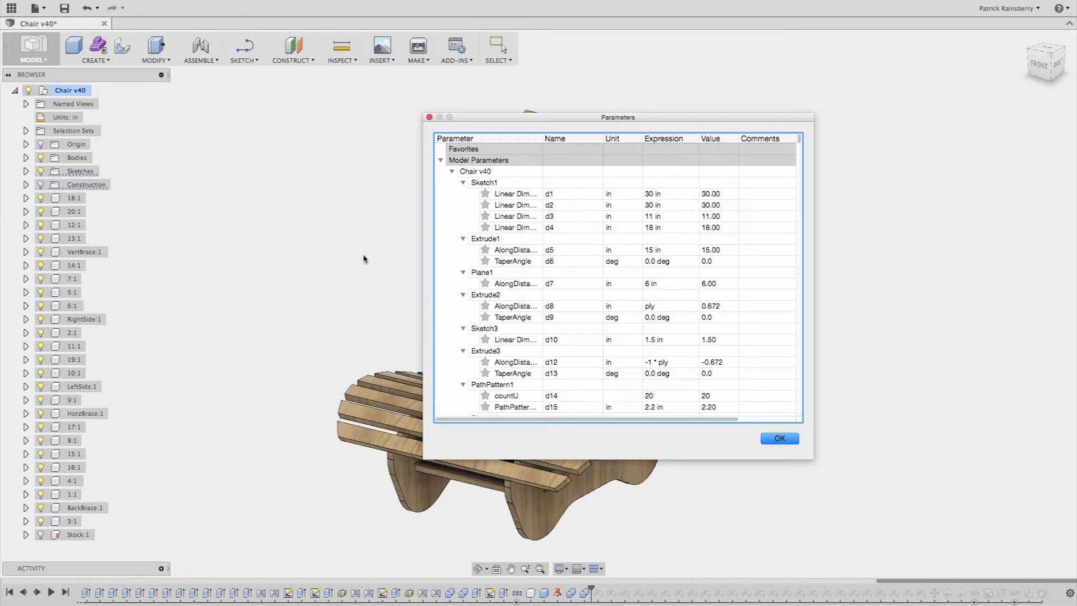
left_click(441, 160)
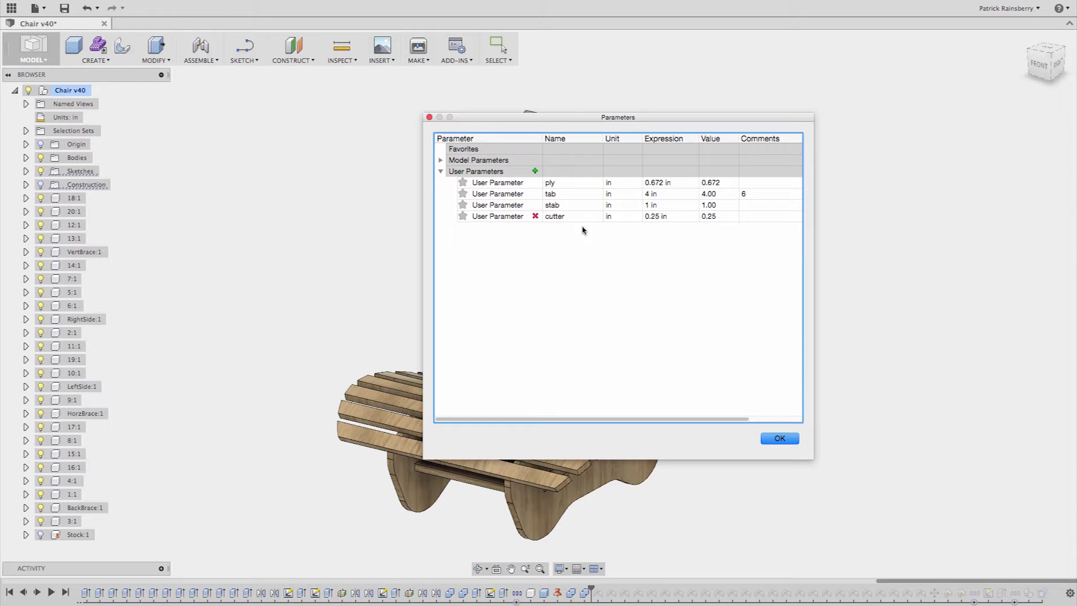
left_click(535, 172)
type("newParam")
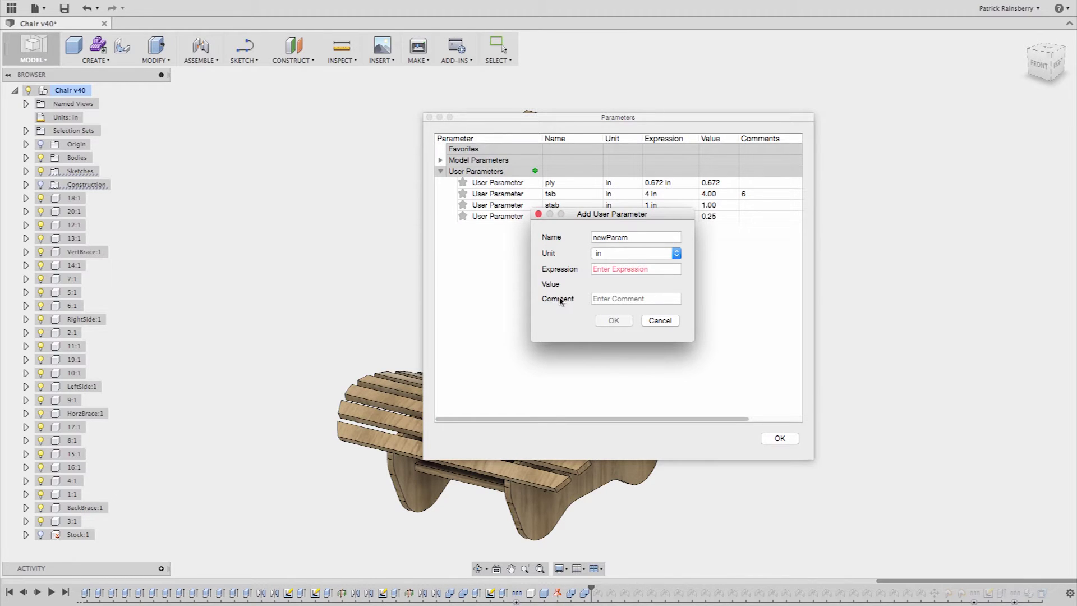
left_click(620, 273)
type(".5")
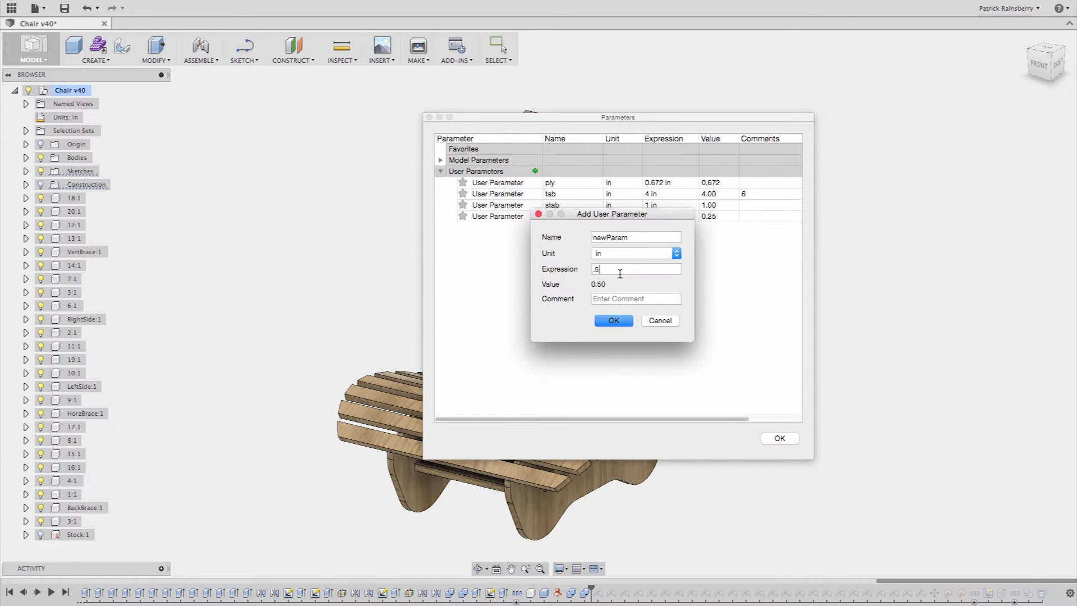
key("Return")
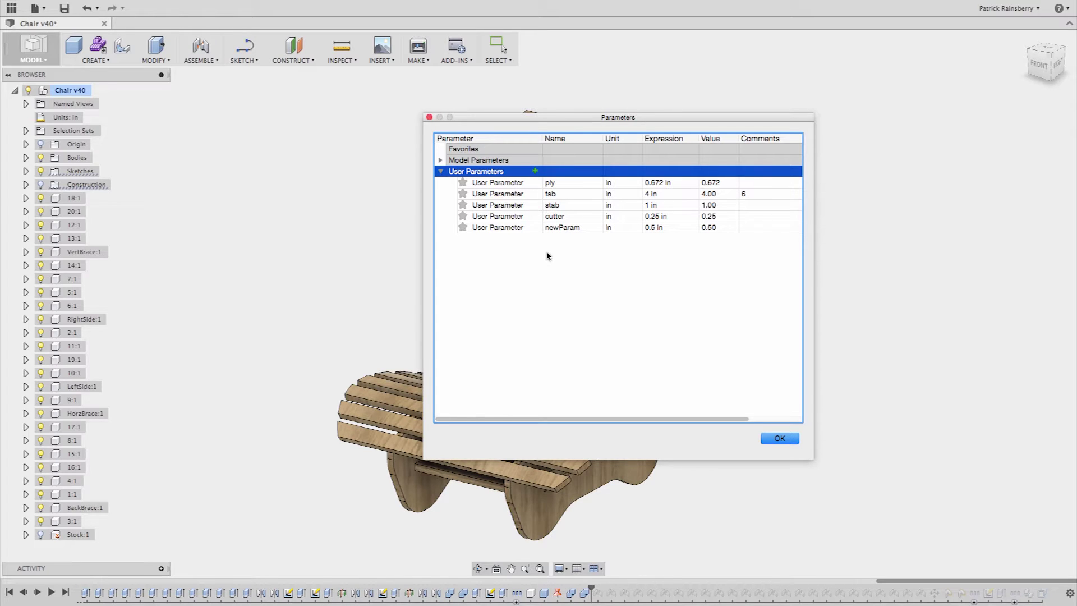
- Delete the newParam user parameter and close the parameter list
left_click(535, 227)
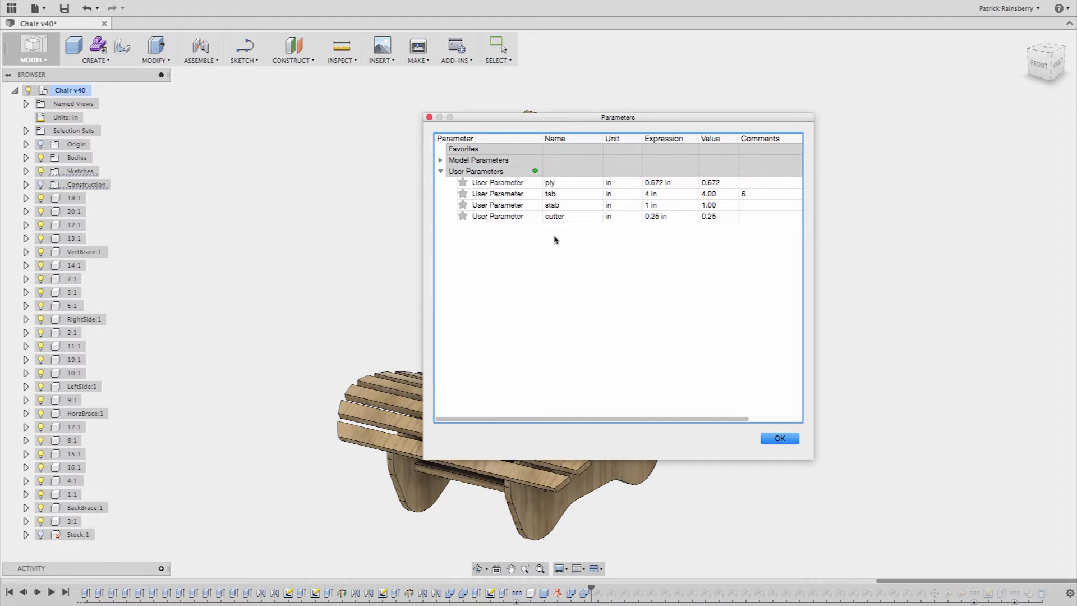
left_click(781, 439)
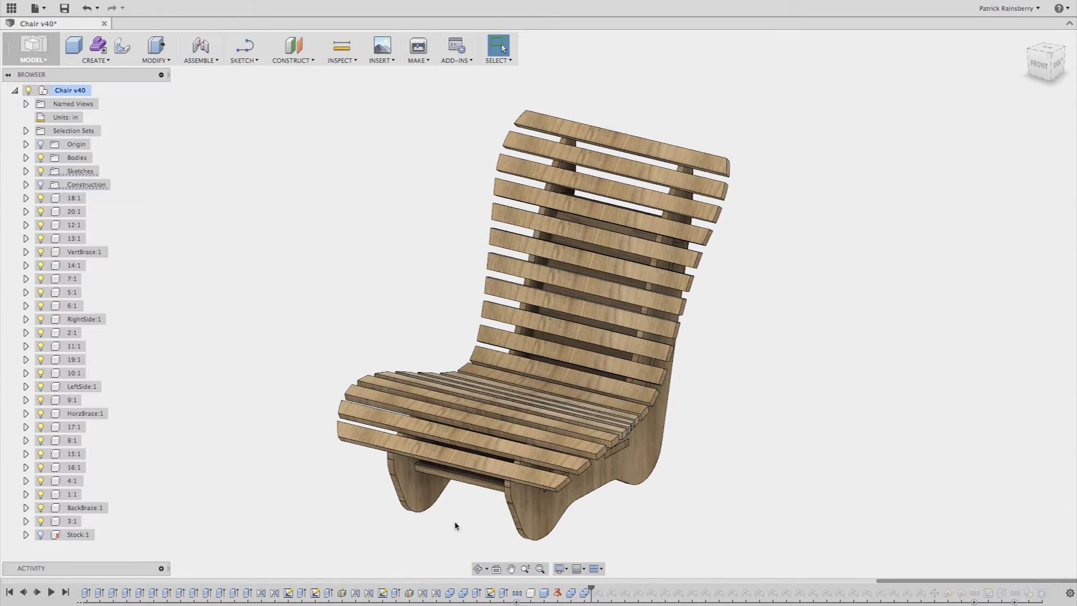
- Examine how the braces fit into the chair's right side panel, with the slats and left side hidden
scroll(536, 513, "up", 5)
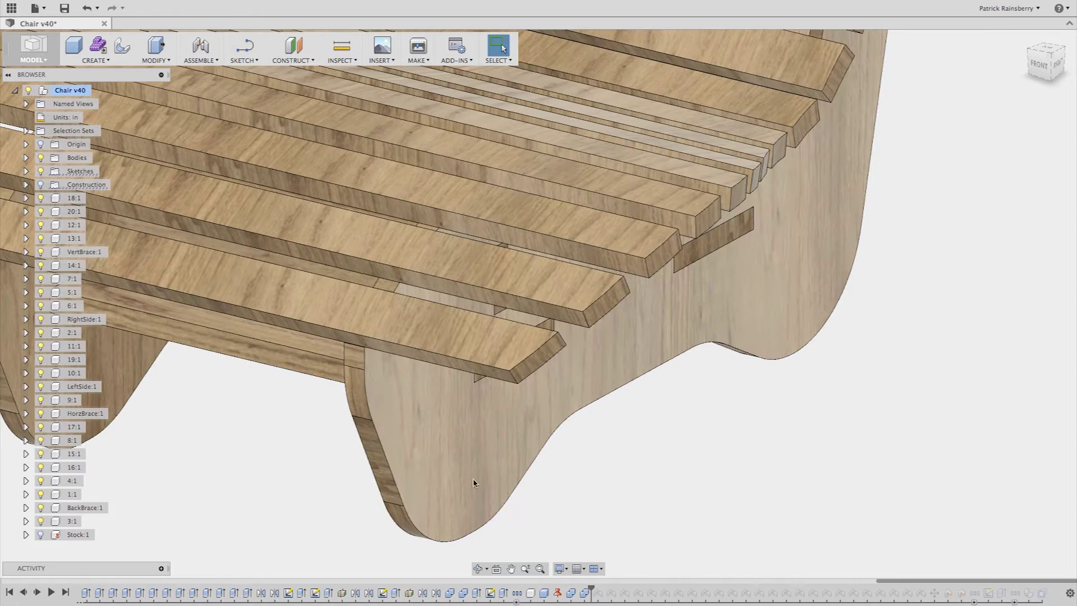
scroll(425, 476, "down", 5)
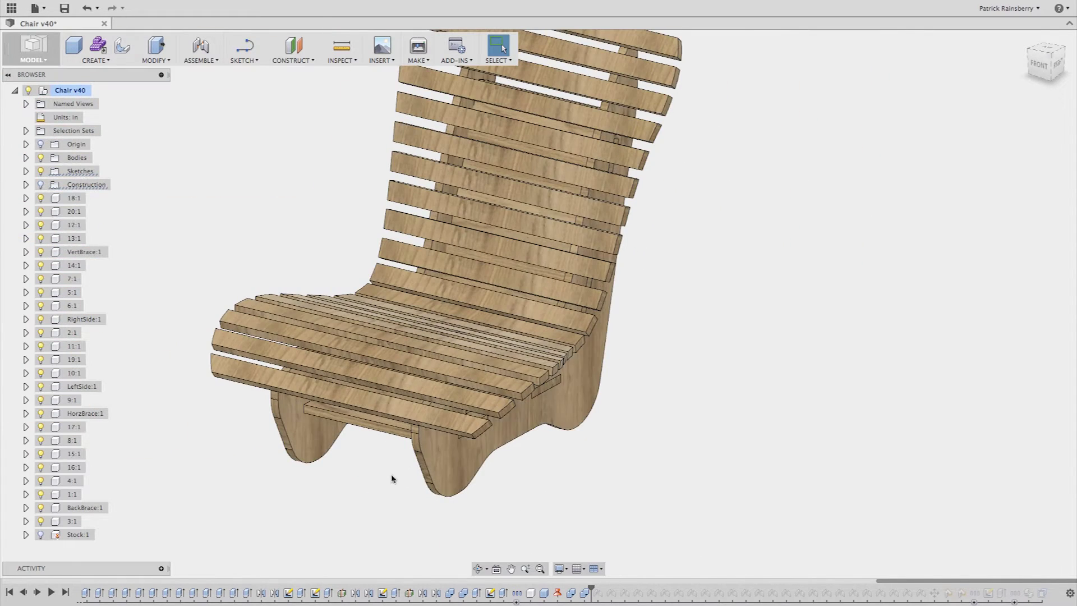
scroll(359, 452, "down", 2)
middle_click_drag(356, 447, 425, 498)
key("Escape")
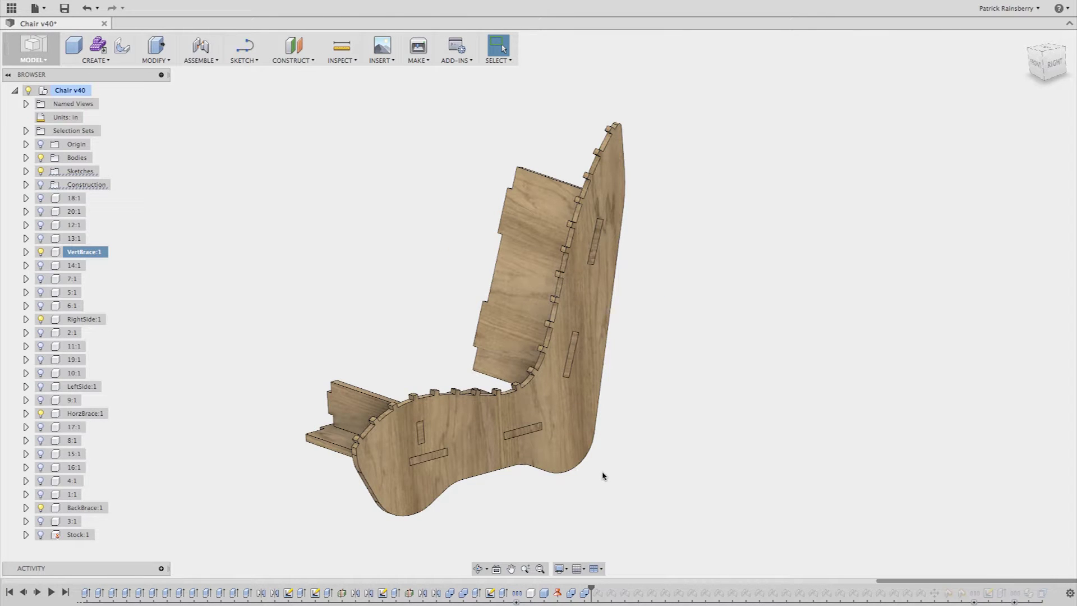
middle_click_drag(602, 472, 657, 481, "shift")
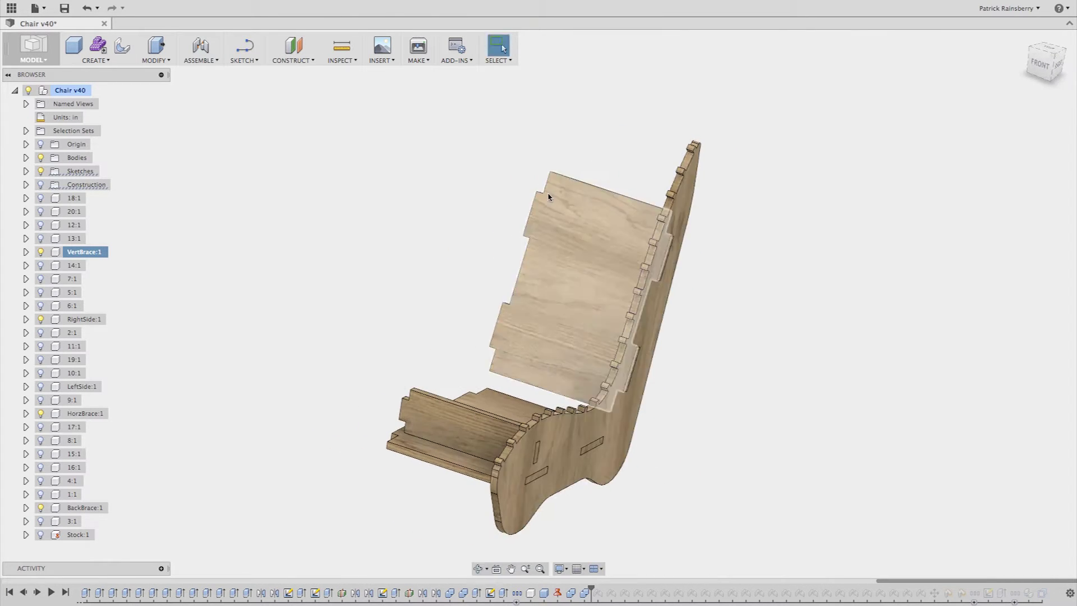
middle_click_drag(788, 431, 630, 490, "shift")
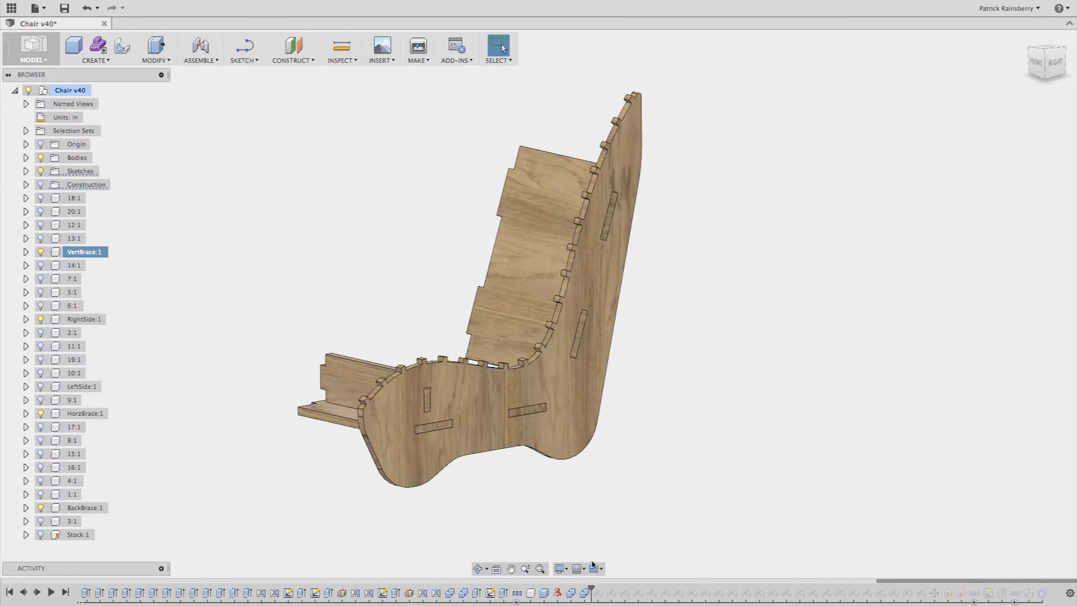
- Review the Combine feature that cuts the brace slots into the right side panel, and accept its settings
right_click(572, 594)
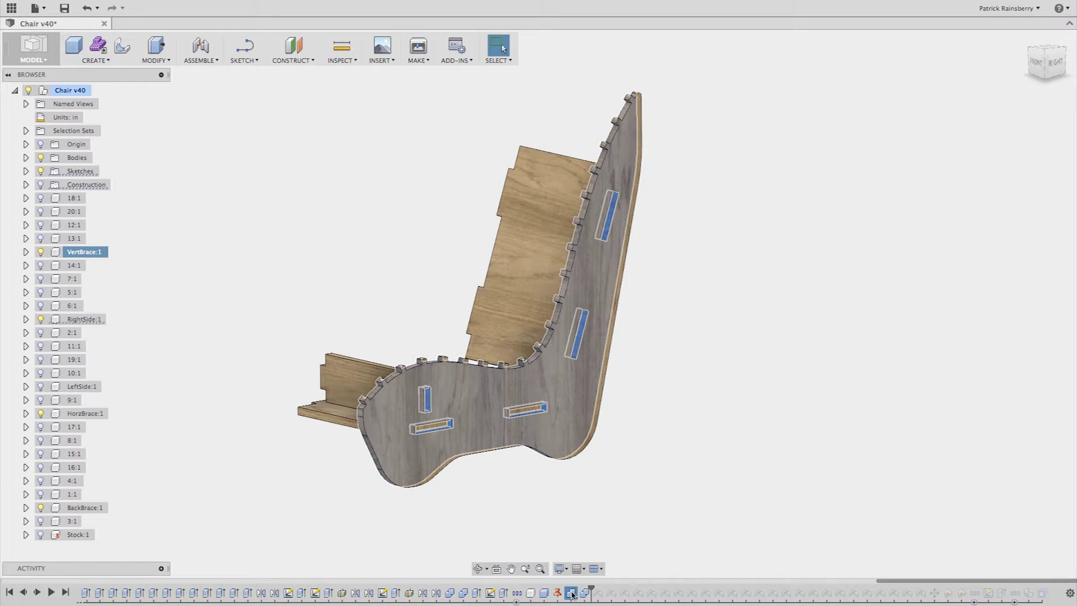
left_click(610, 491)
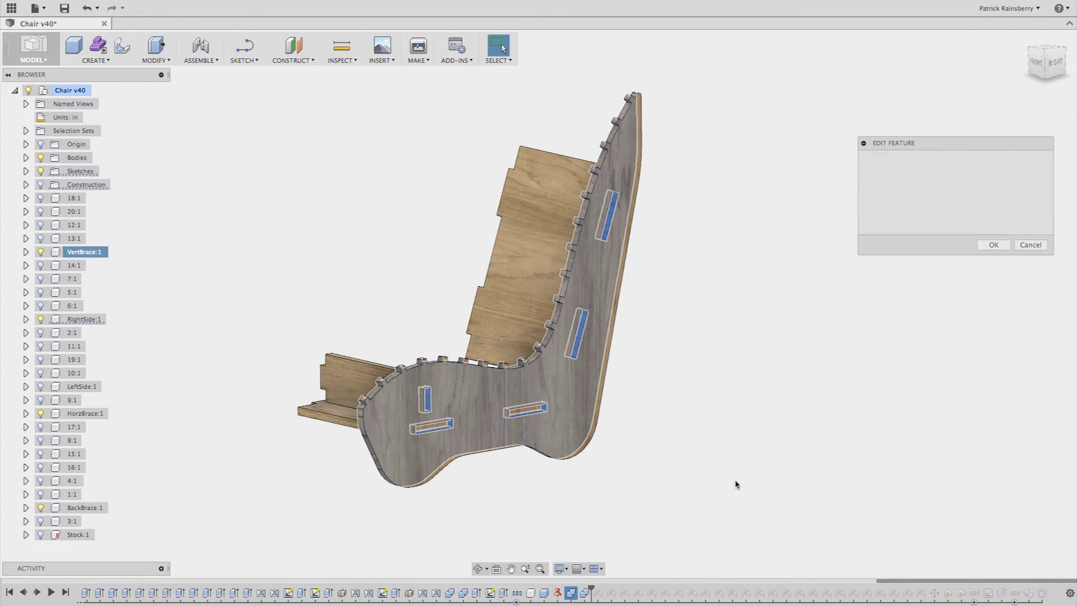
scroll(650, 442, "up", 3)
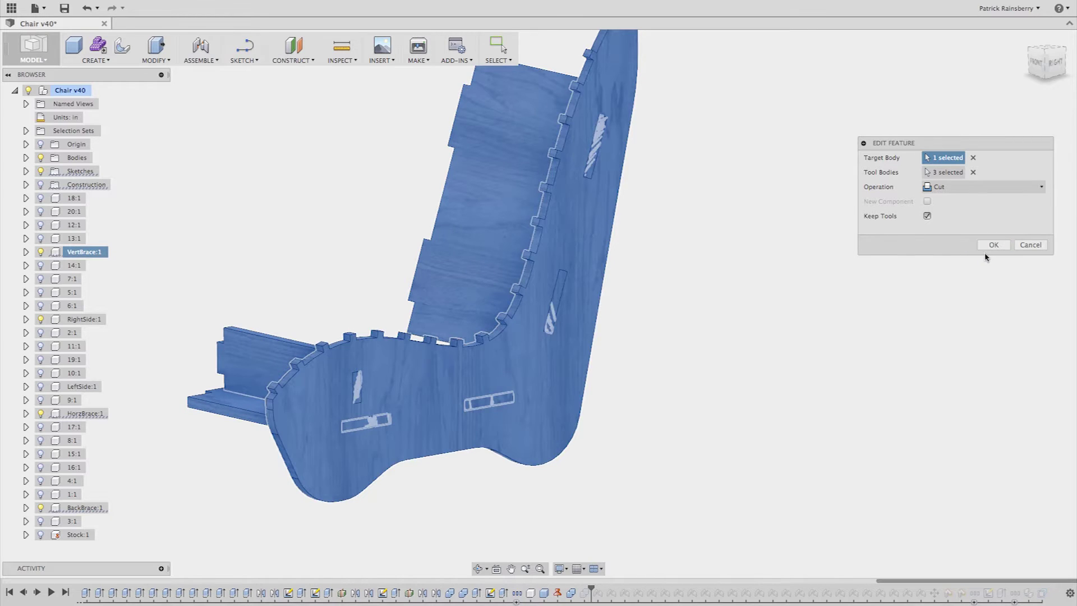
left_click(991, 247)
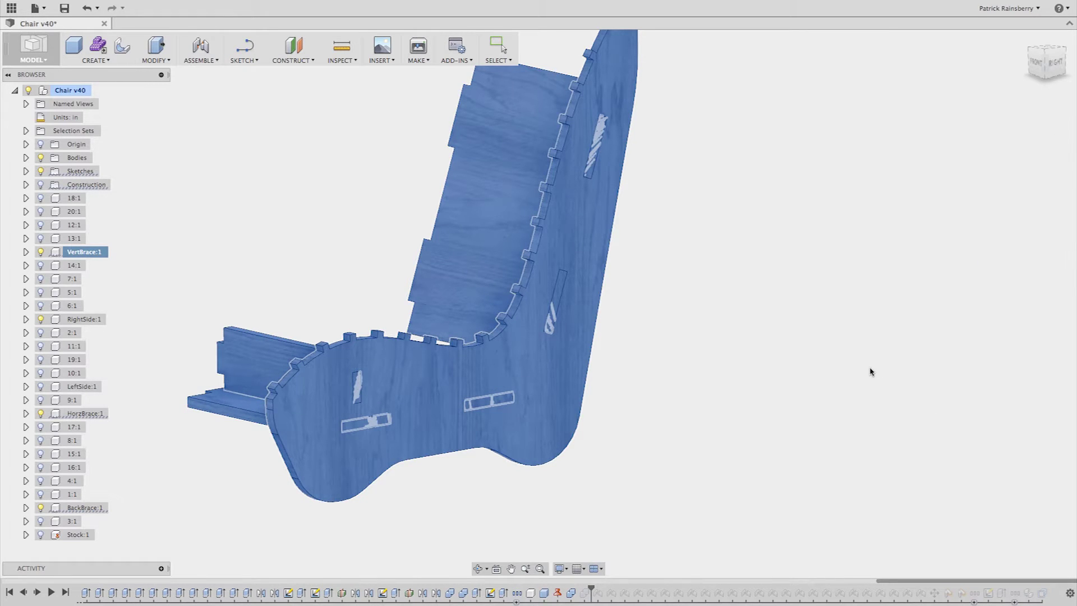
- Hide the large back brace body to expose the two upper slots in the right side panel
left_click(490, 260)
right_click(489, 260)
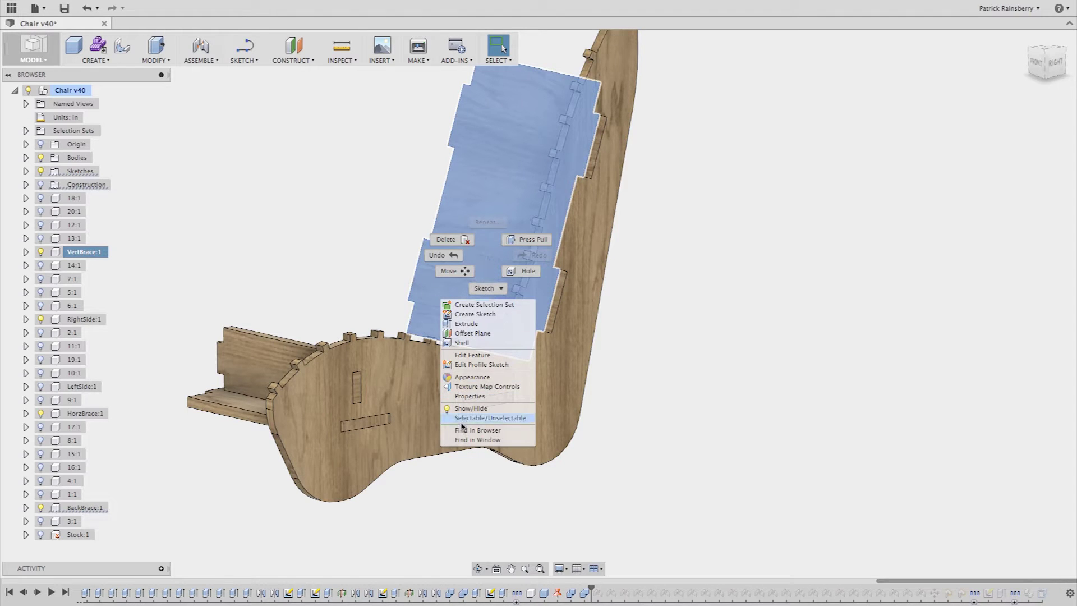
left_click(470, 408)
left_click(675, 379)
mouse_move(671, 295)
middle_mouse_down("shift")
mouse_move(615, 271)
mouse_move(581, 272)
mouse_move(661, 301)
mouse_move(664, 312)
middle_mouse_up("shift")
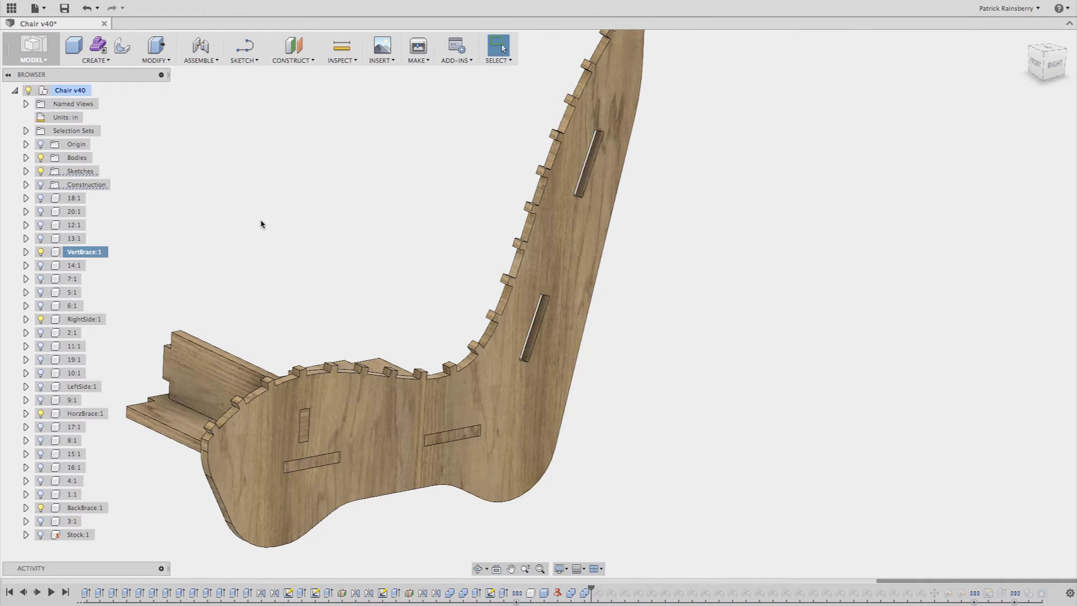
- Set the ply user parameter to 0.725 in and apply the change to the chair
left_click(166, 60)
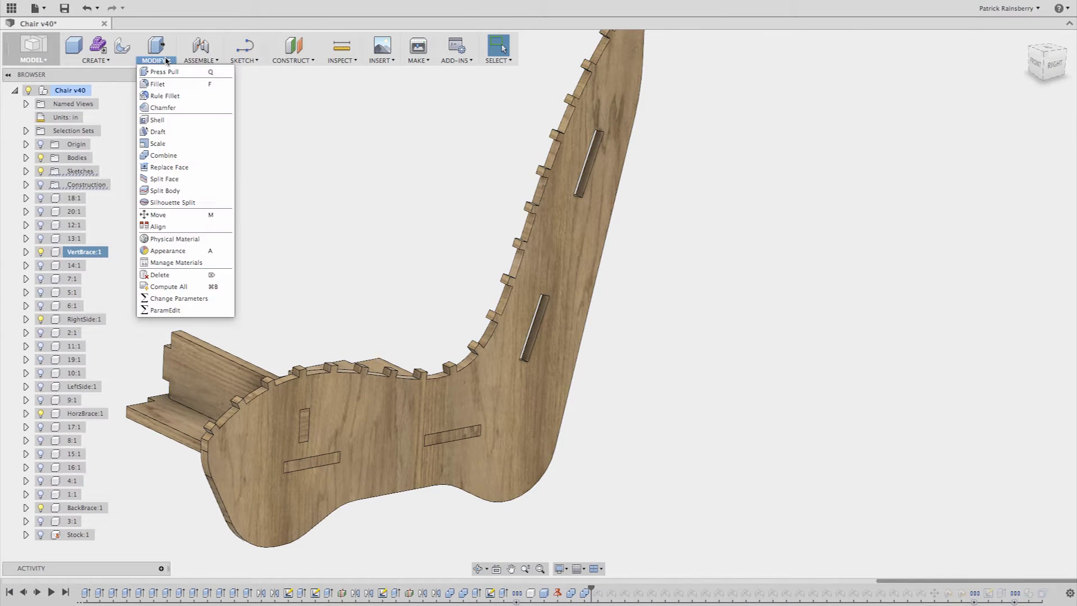
left_click(202, 299)
left_click(441, 160)
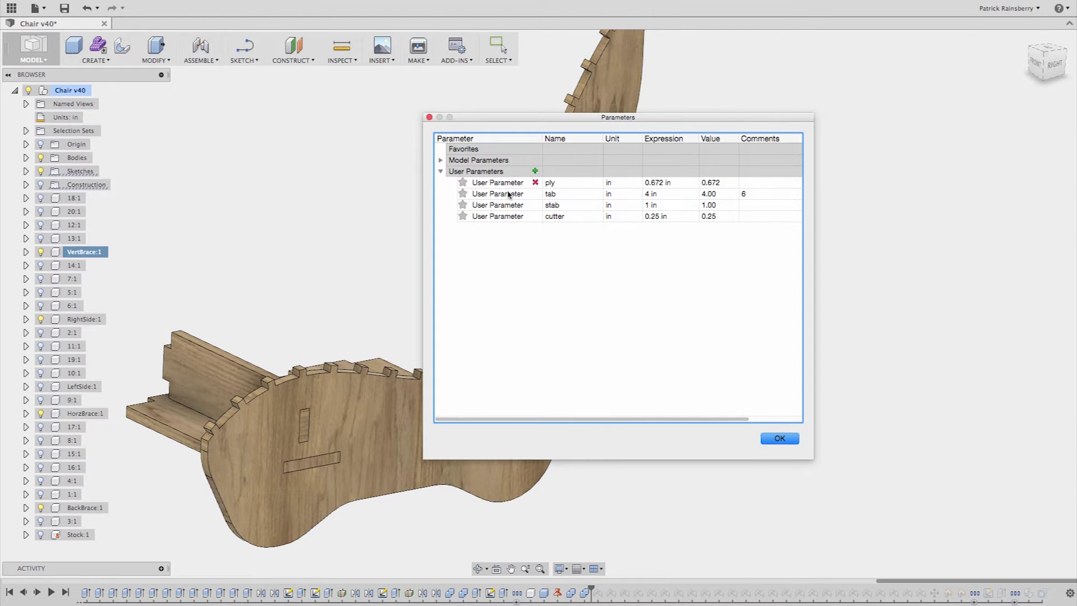
left_click(665, 183)
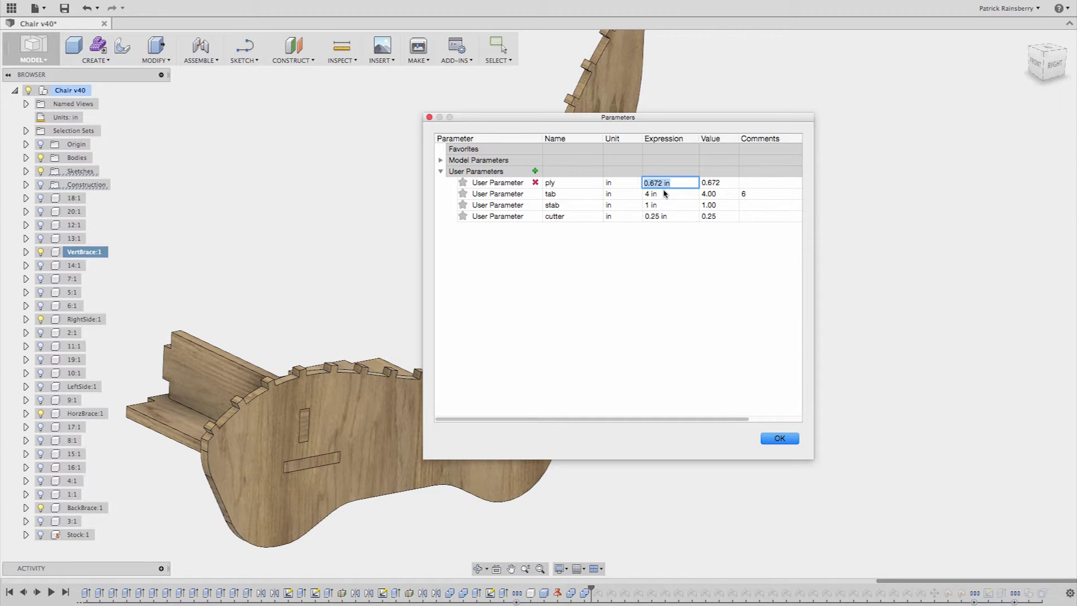
type(".7235")
key("BackSpace")
key("BackSpace")
type("5")
key("Return")
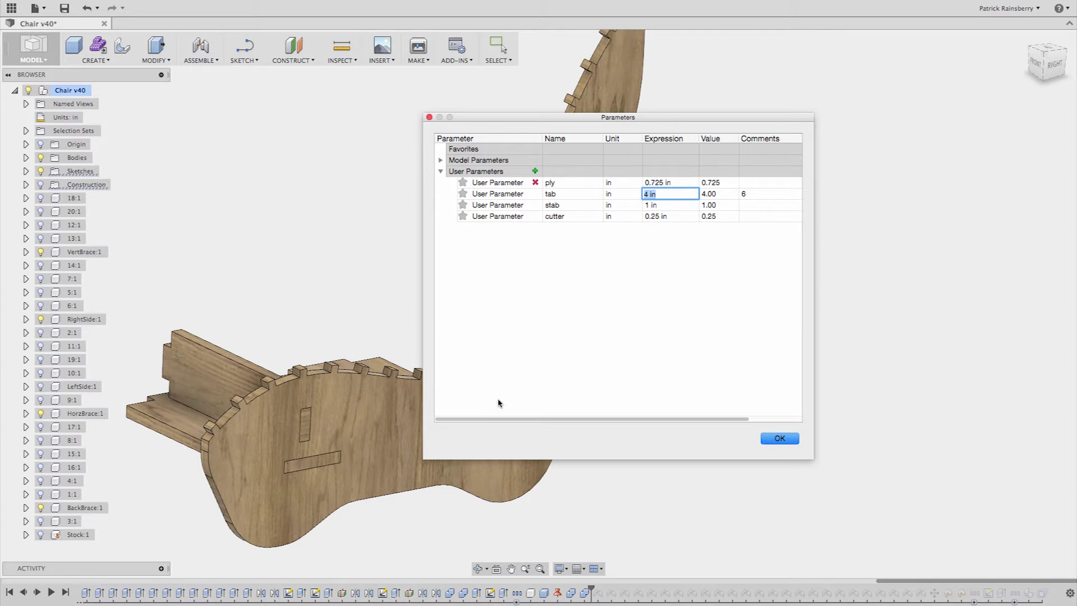
left_click(779, 439)
- Measure the short end edge of an open slot in the right side panel to check the slot's width
scroll(601, 236, "up", 5)
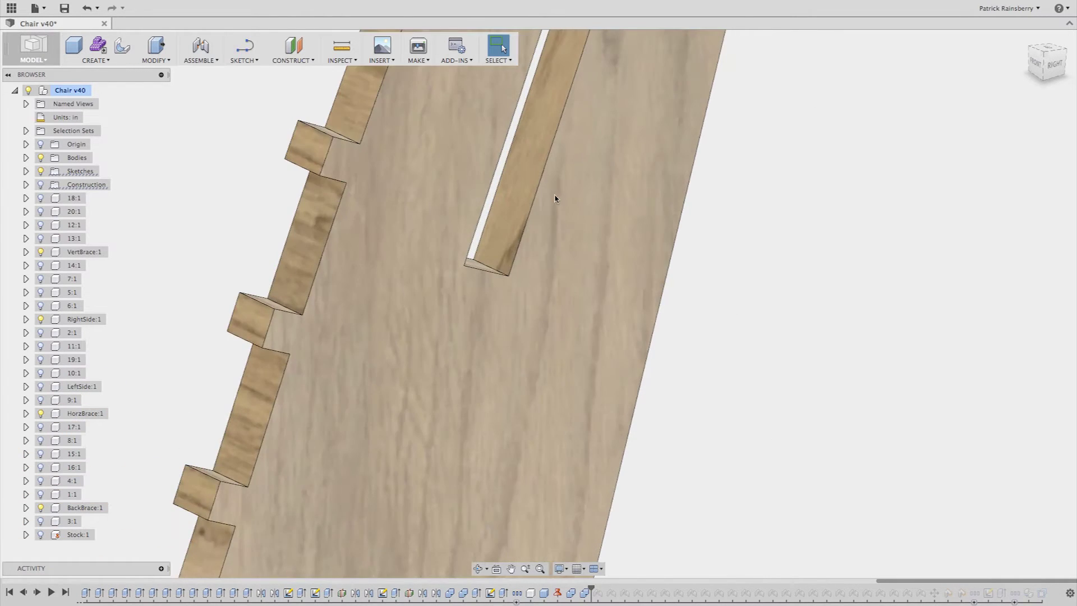
left_click(342, 46)
left_click(494, 274)
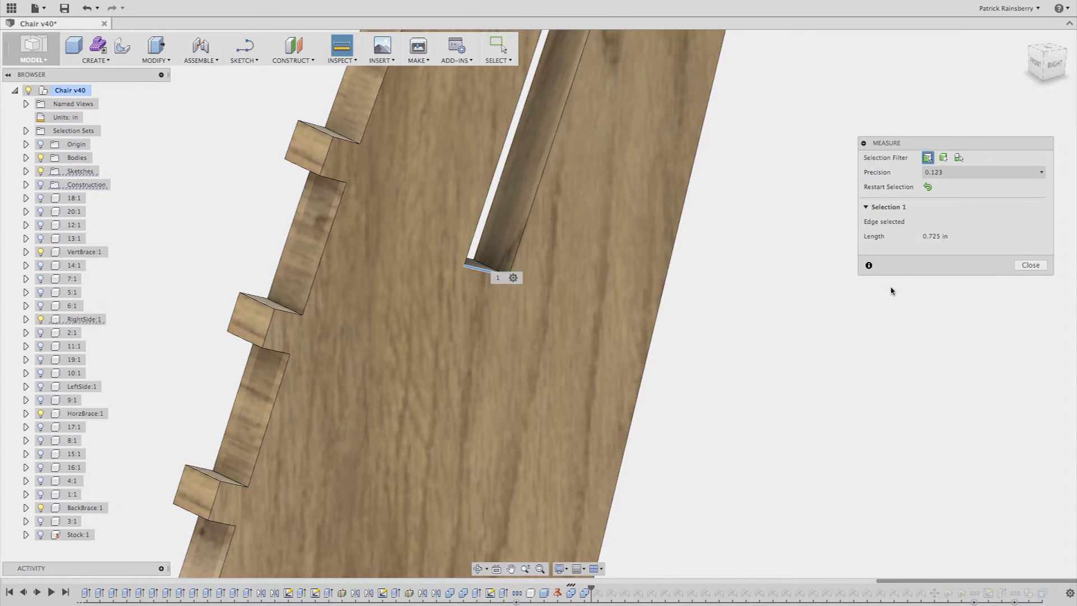
left_click(929, 245)
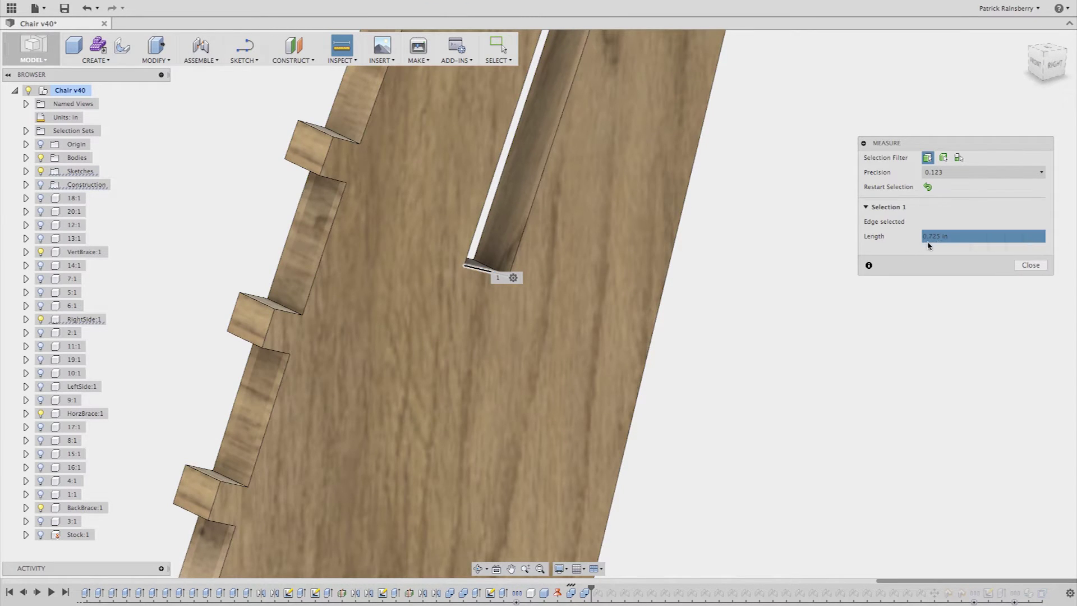
left_click(1031, 265)
scroll(844, 360, "down", 10)
middle_click_drag(827, 380, 702, 288)
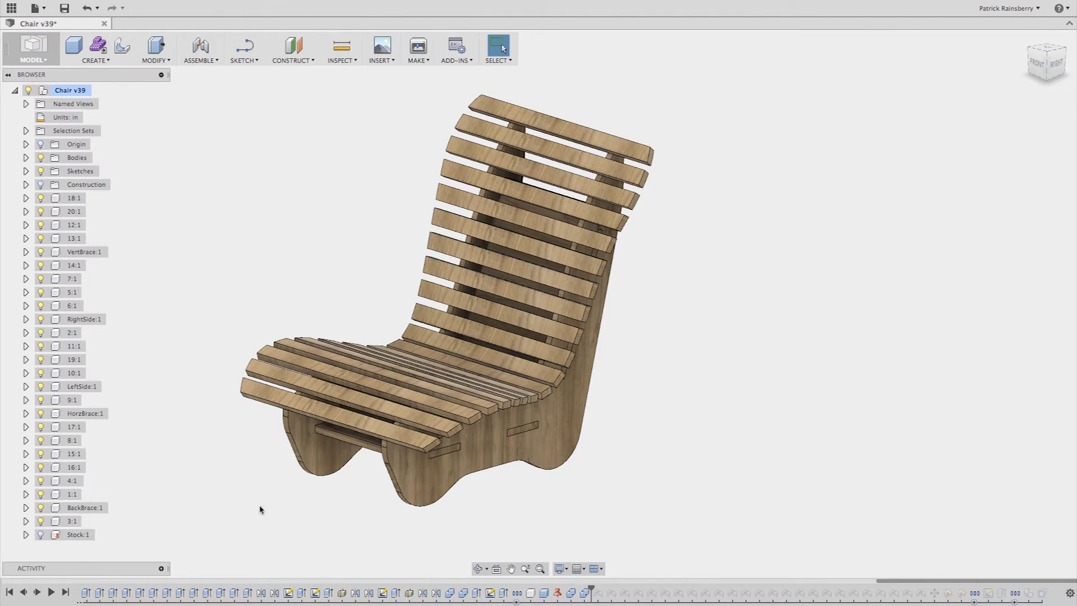
- Show the Stock component beneath the chair
left_click(41, 535)
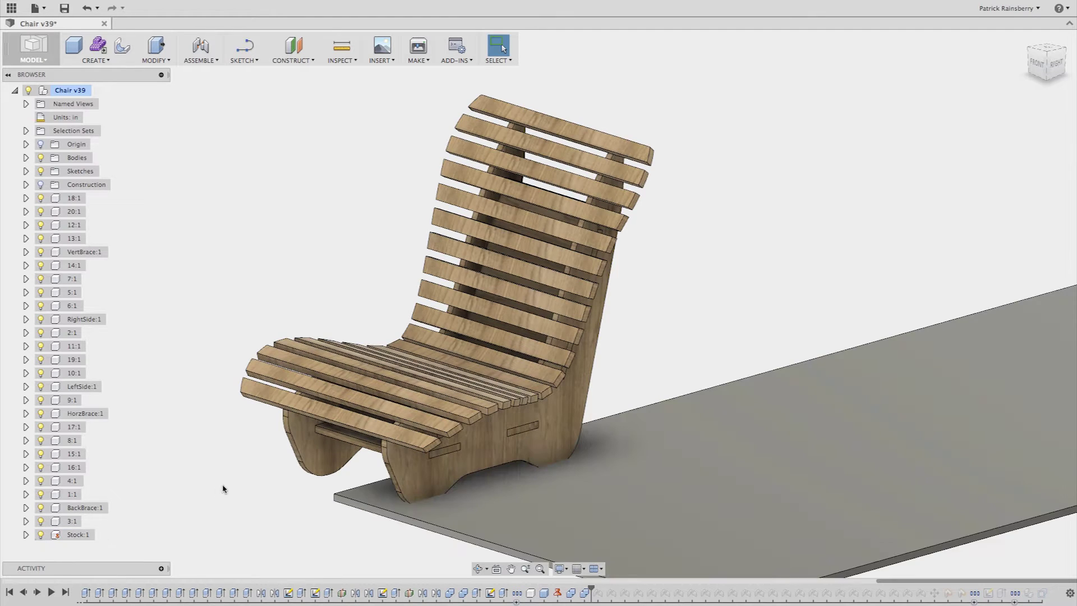
scroll(225, 487, "down", 3)
middle_click_drag(225, 487, 202, 409)
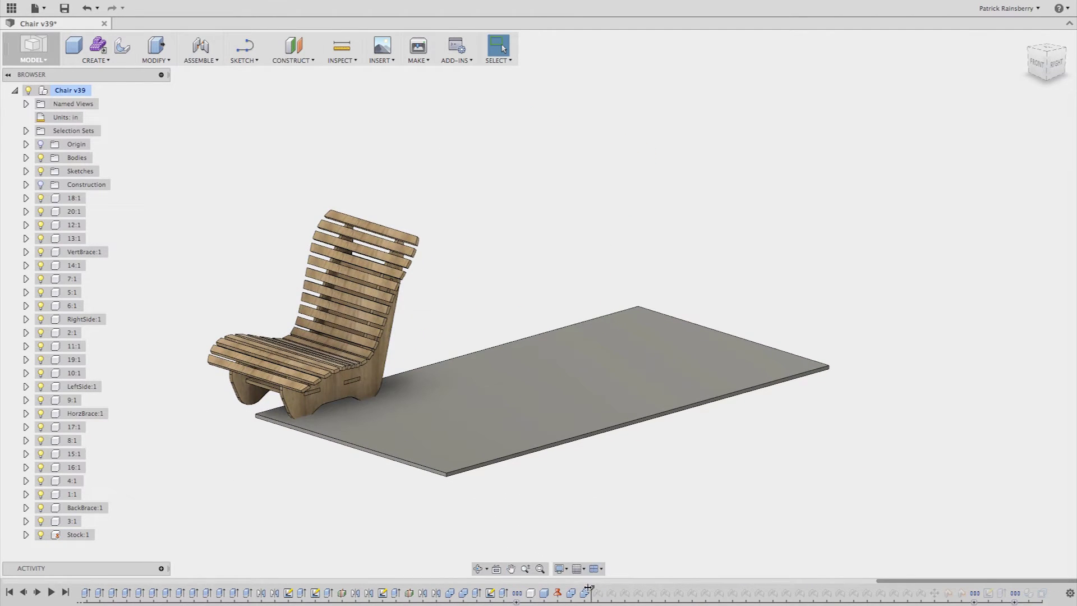
- Roll the design history forward to just before Group3 so the chair parts lie flat in the stock sheet
left_click_drag(592, 589, 967, 589)
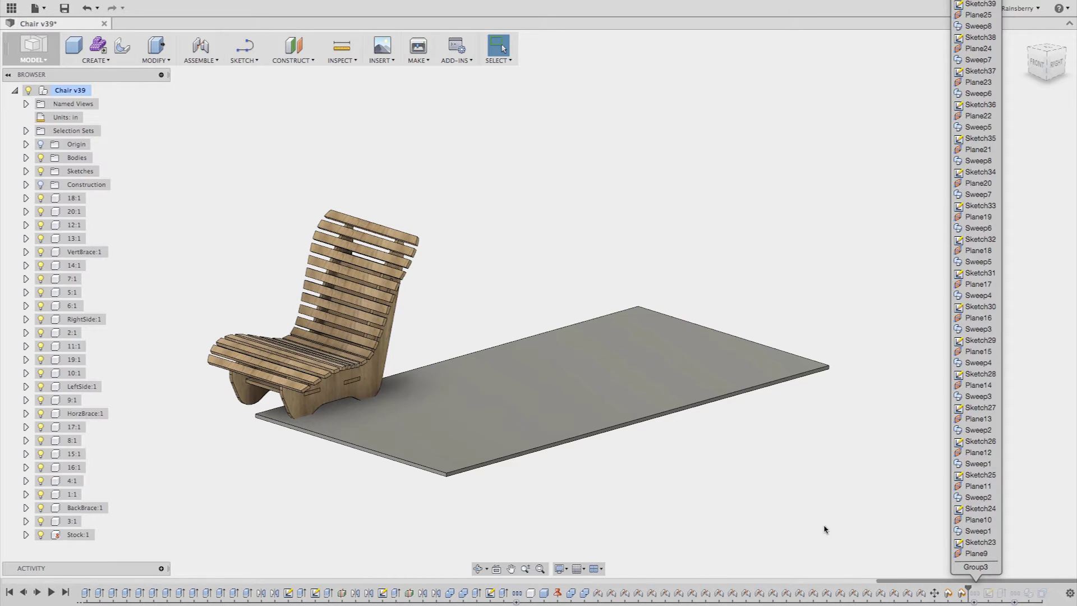
middle_click_drag(685, 454, 661, 466, "shift")
scroll(661, 466, "up", 3)
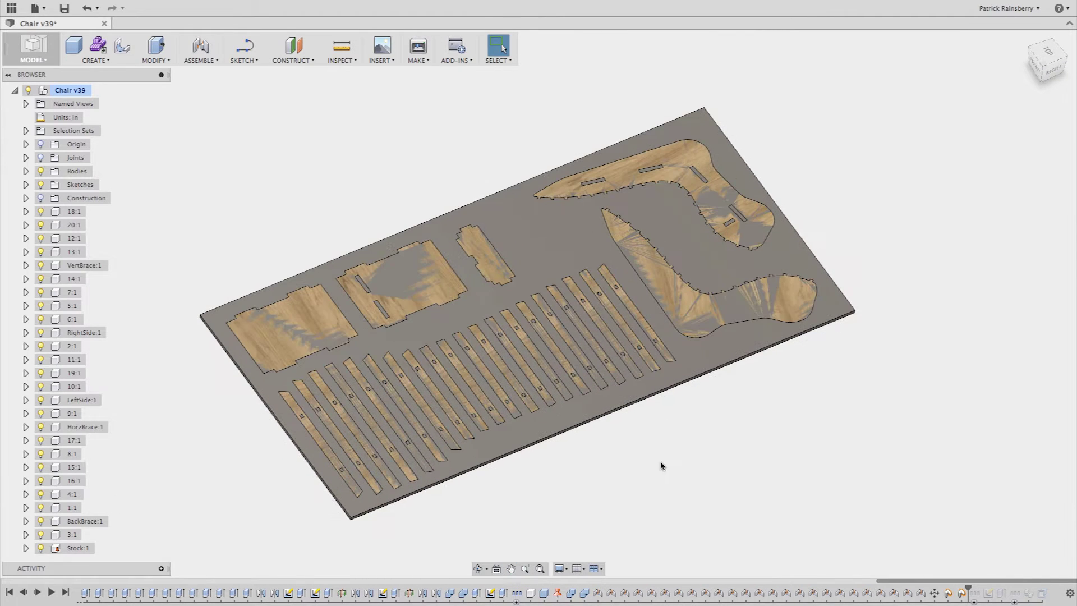
- Examine the slotted brace panel in the flat part layout, with the Stock sheet hidden
key("Escape")
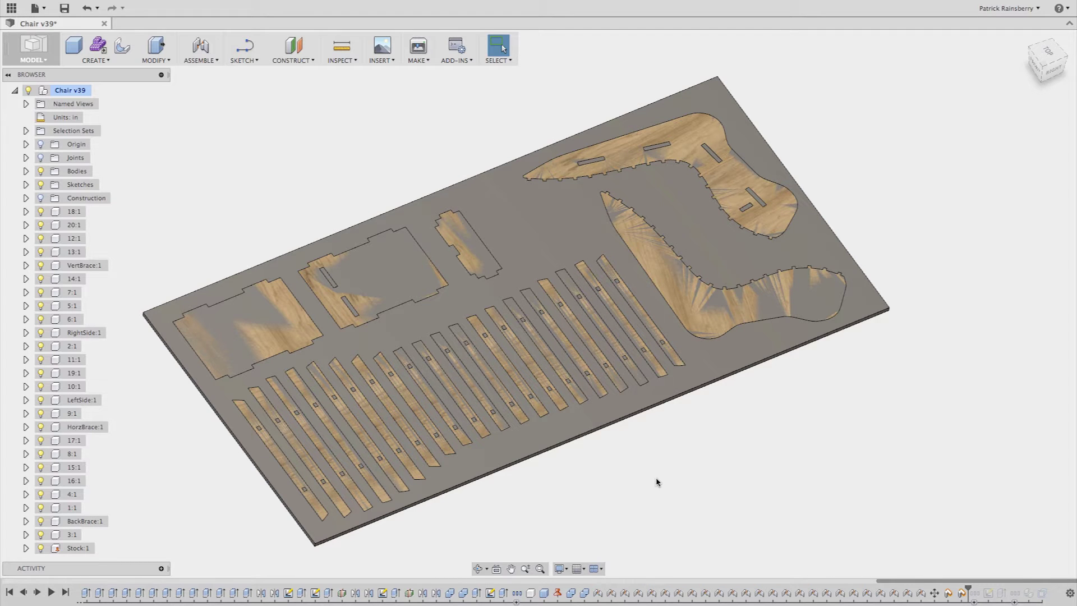
middle_click_drag(644, 461, 643, 435, "shift")
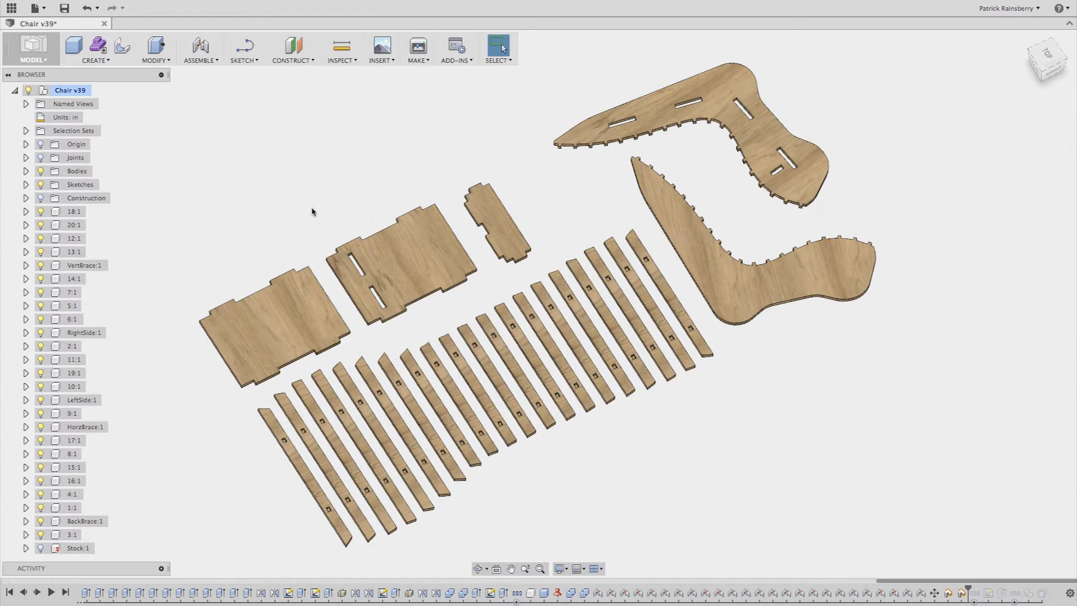
scroll(316, 212, "up", 5)
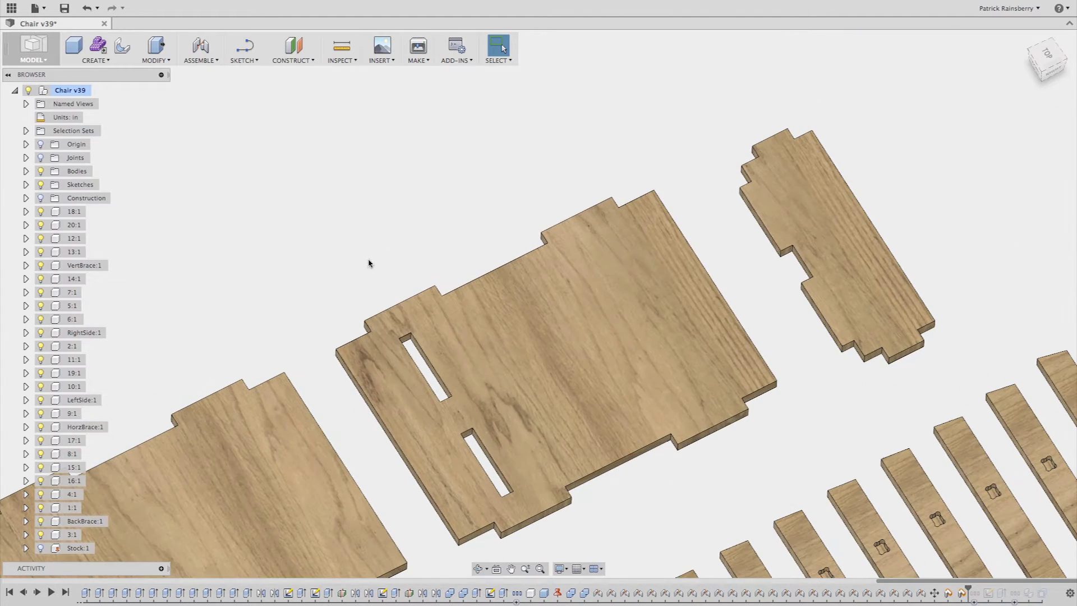
- Add dogbone reliefs to the slotted brace panel's interior corners, with the tool diameter set to the parameter cutter
scroll(532, 487, "up", 3)
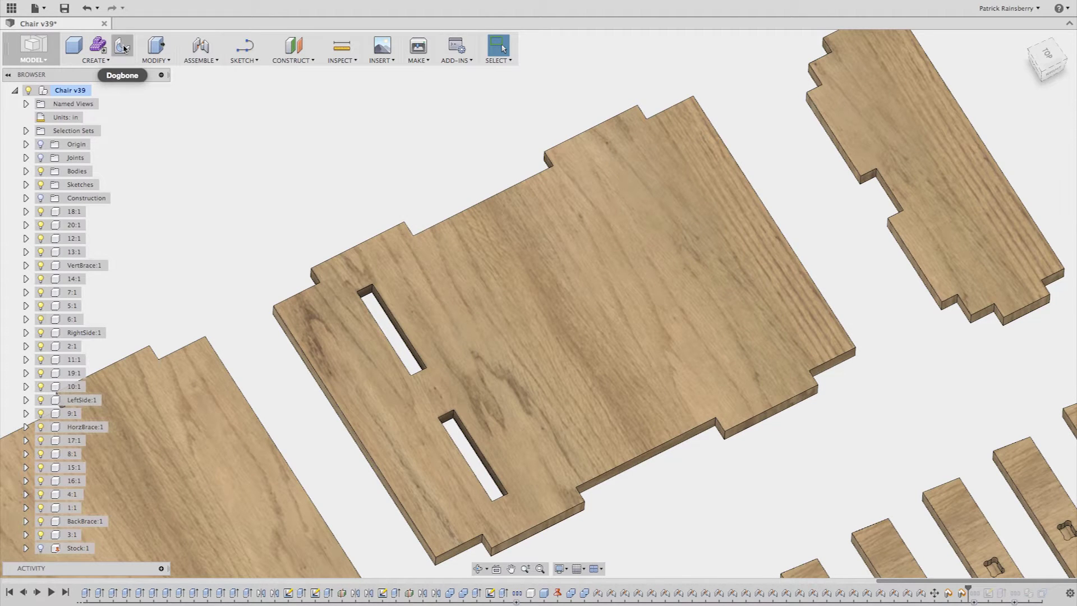
left_click(124, 47)
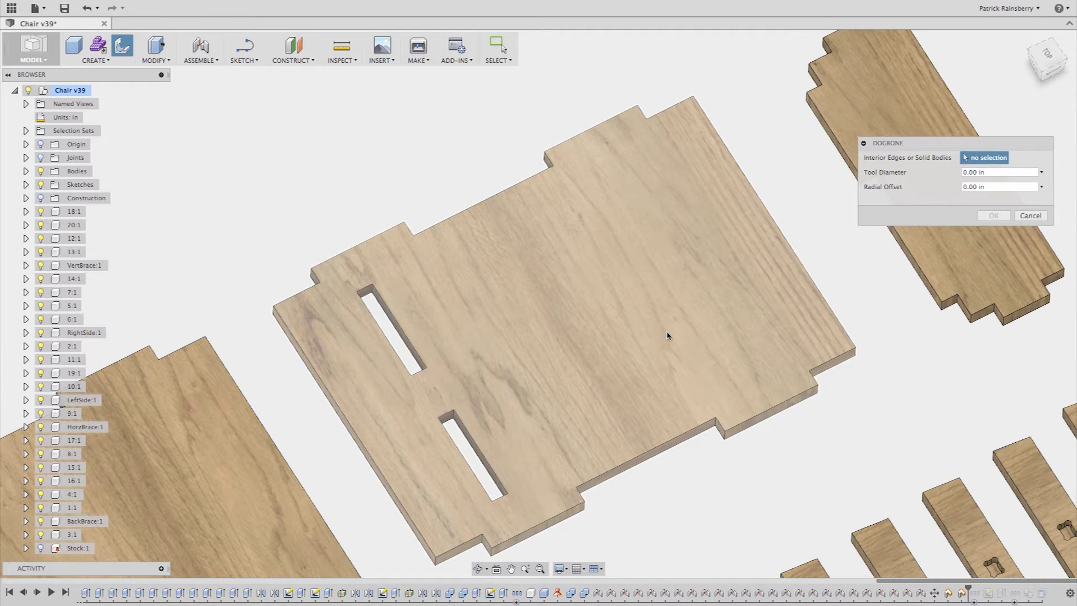
left_click(668, 335)
left_click(976, 171)
type("cutter")
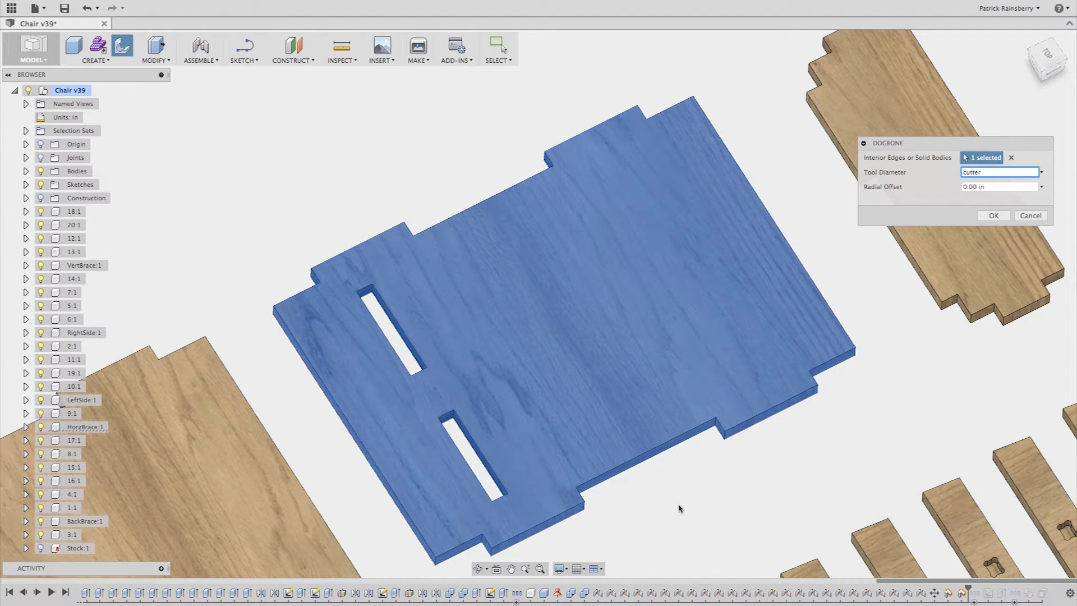
left_click(1001, 216)
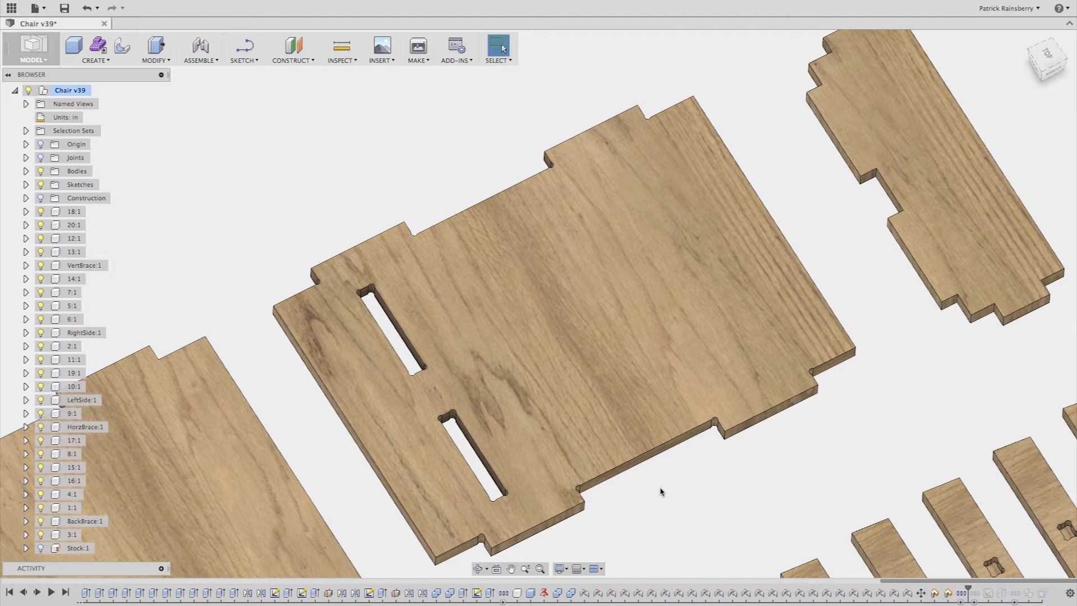
- Examine the dogbone reliefs at the tabs and slots of the two side panels in the flat part layout
scroll(661, 492, "down", 5)
middle_click_drag(661, 492, 440, 388)
key("Escape")
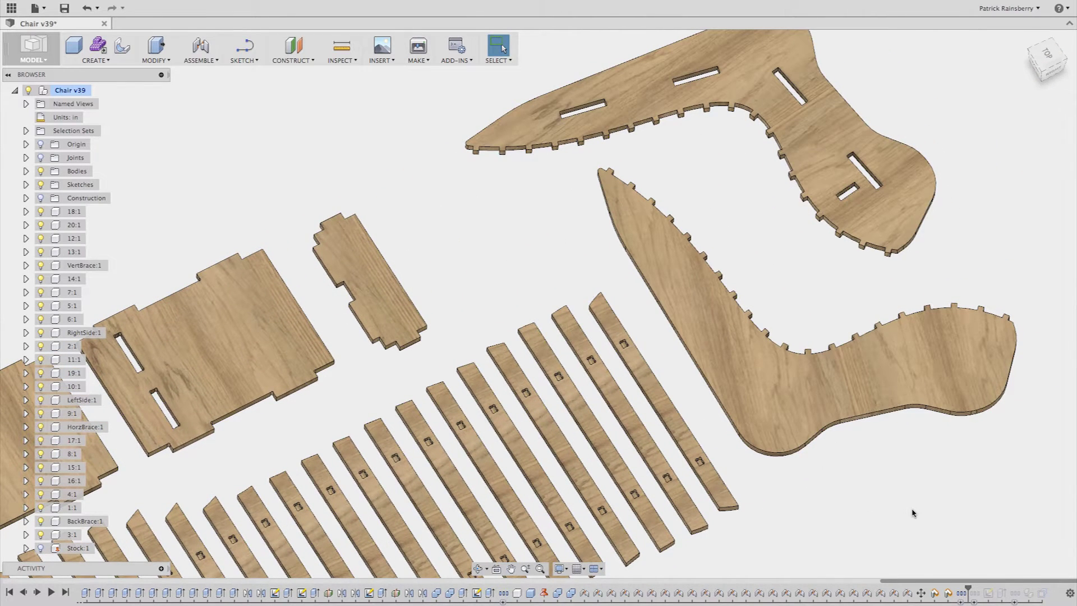
middle_click_drag(919, 518, 674, 470, "shift")
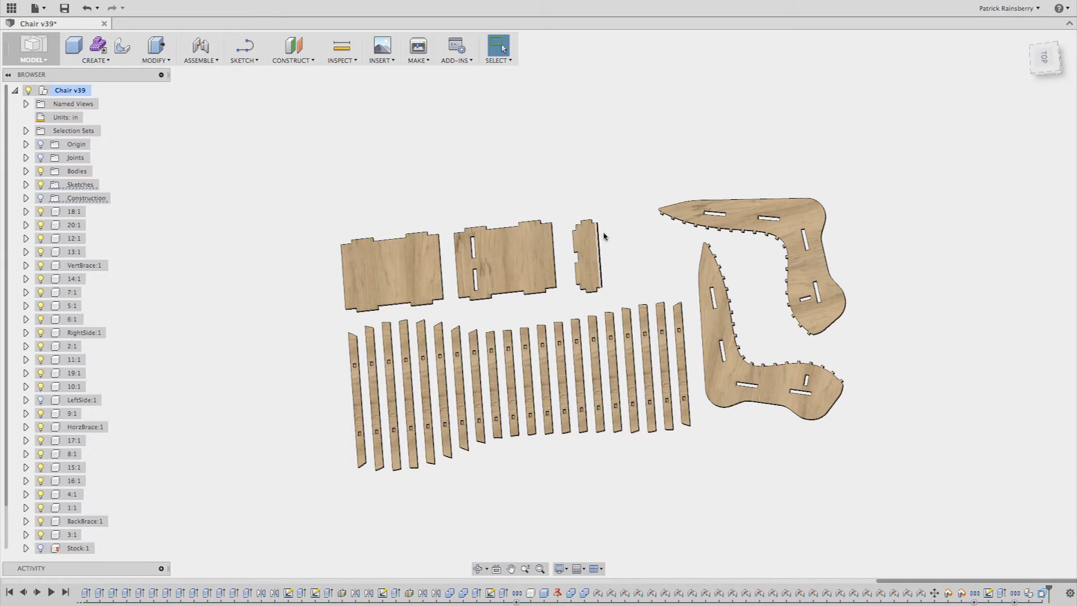
scroll(714, 418, "up", 4)
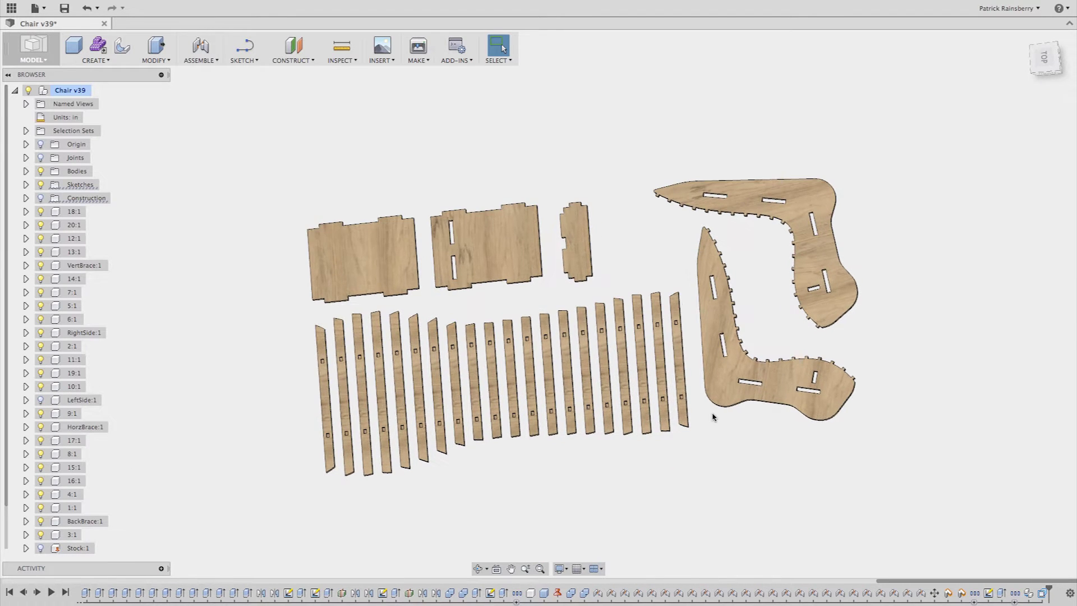
scroll(808, 319, "up", 2)
scroll(804, 328, "up", 10)
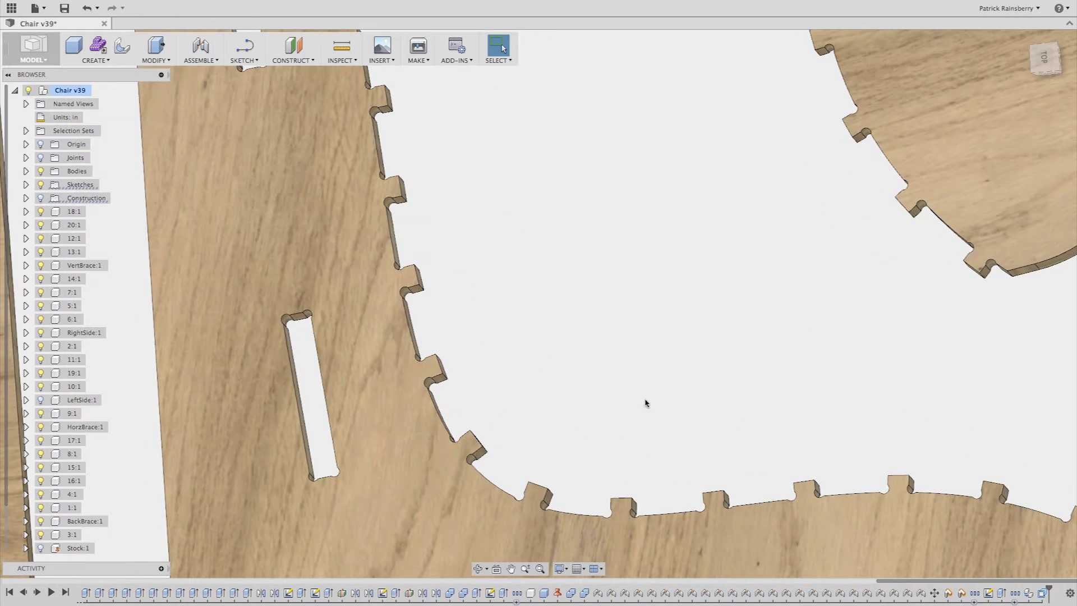
middle_click_drag(645, 403, 483, 391, "shift")
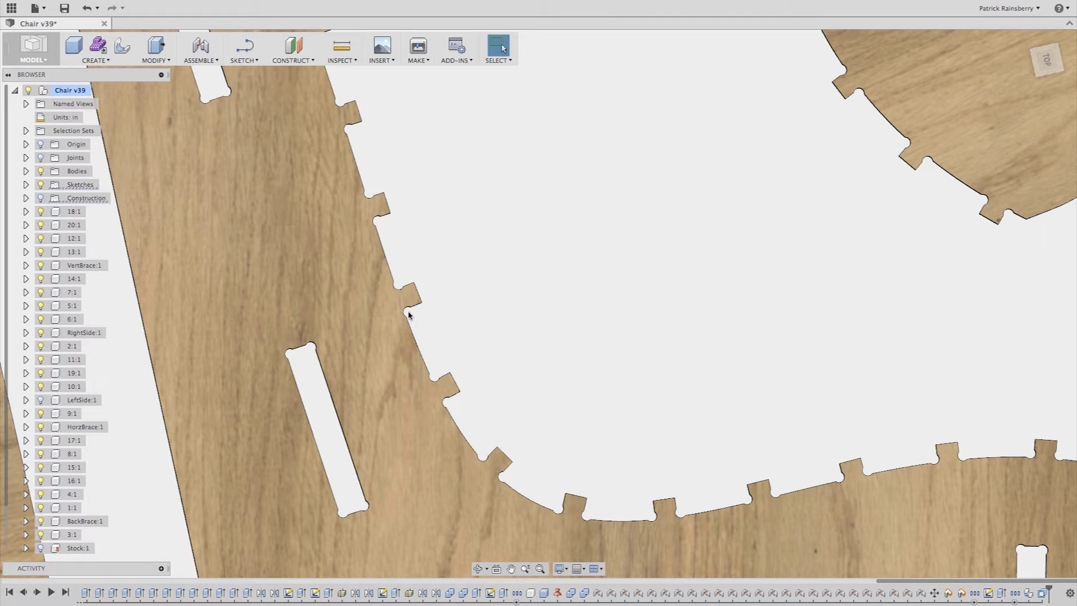
scroll(420, 331, "down", 5)
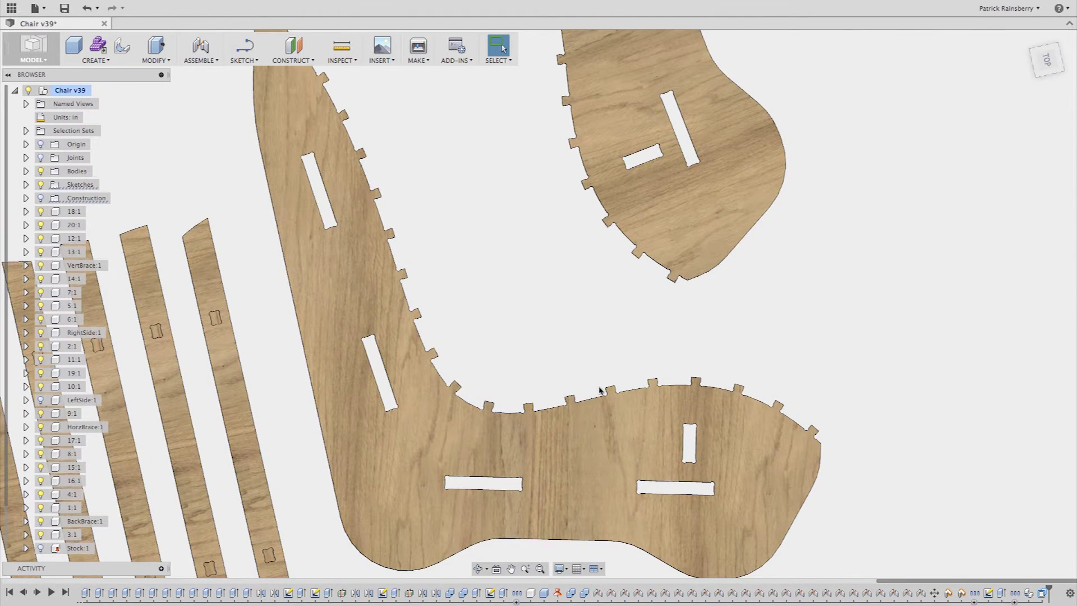
scroll(806, 426, "up", 8)
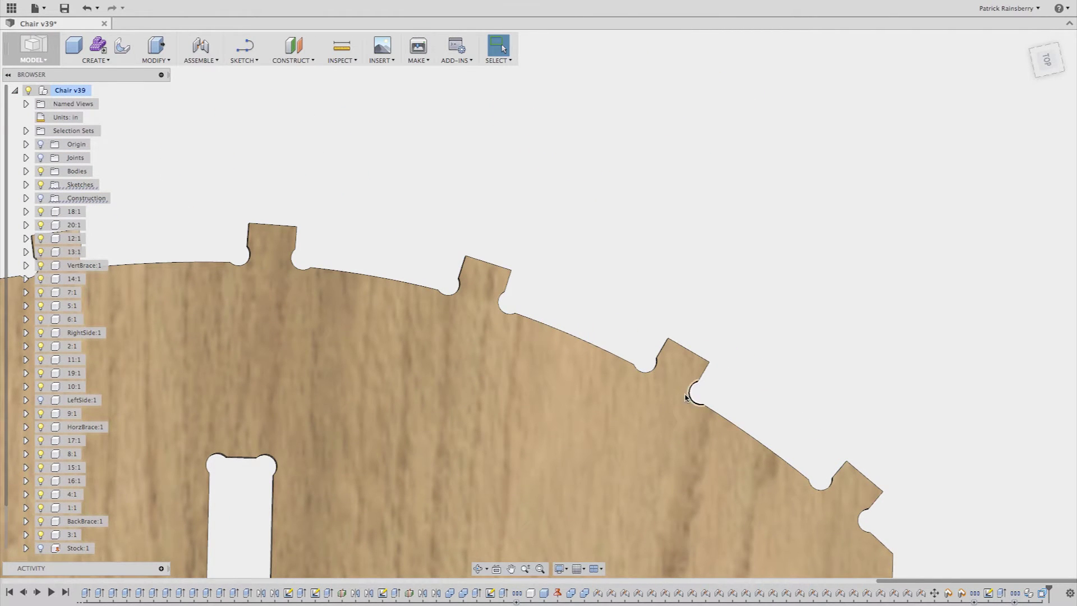
scroll(746, 401, "down", 4)
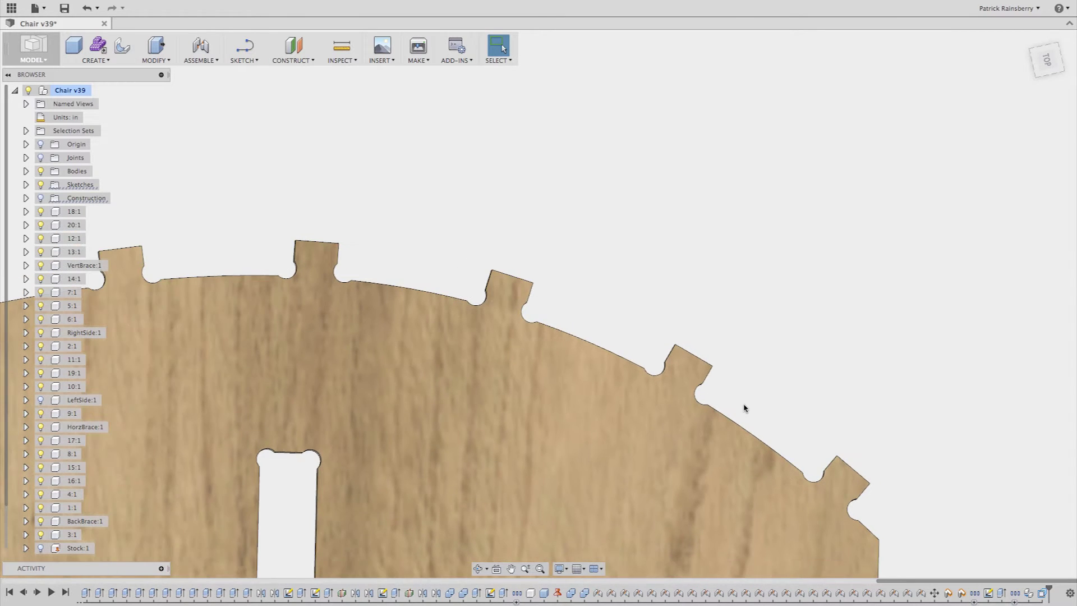
scroll(777, 425, "down", 4)
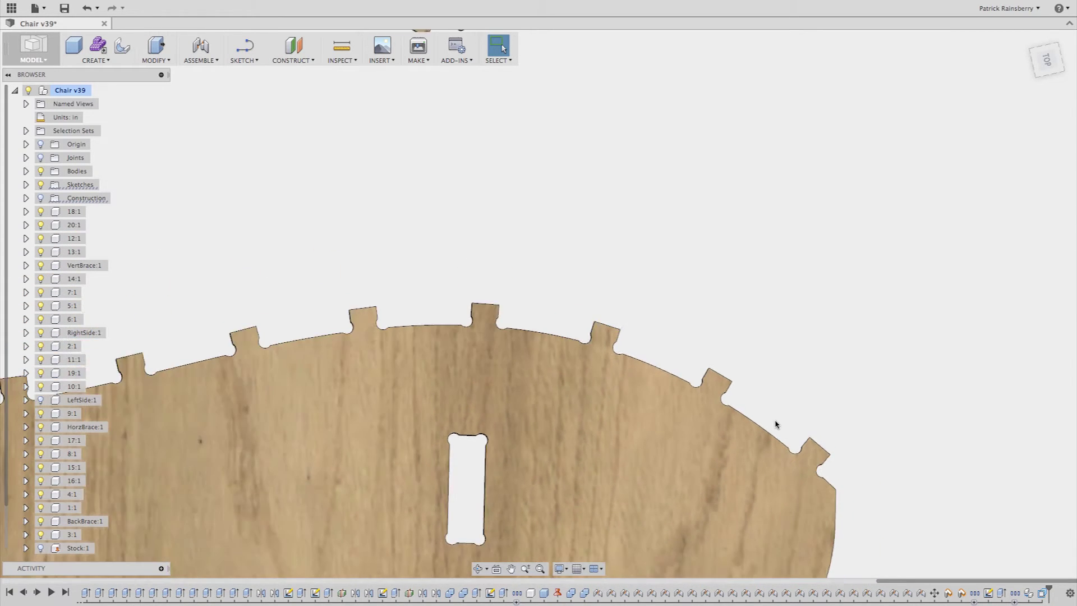
scroll(471, 364, "down", 3)
middle_click_drag(433, 344, 543, 346)
scroll(457, 293, "up", 4)
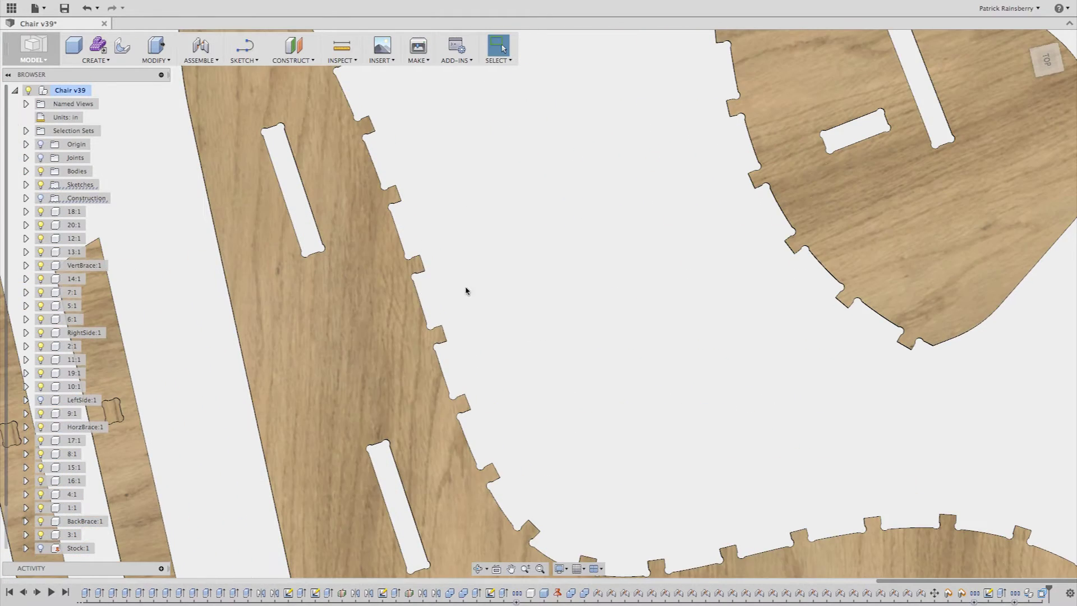
scroll(484, 317, "up", 4)
scroll(483, 320, "down", 5)
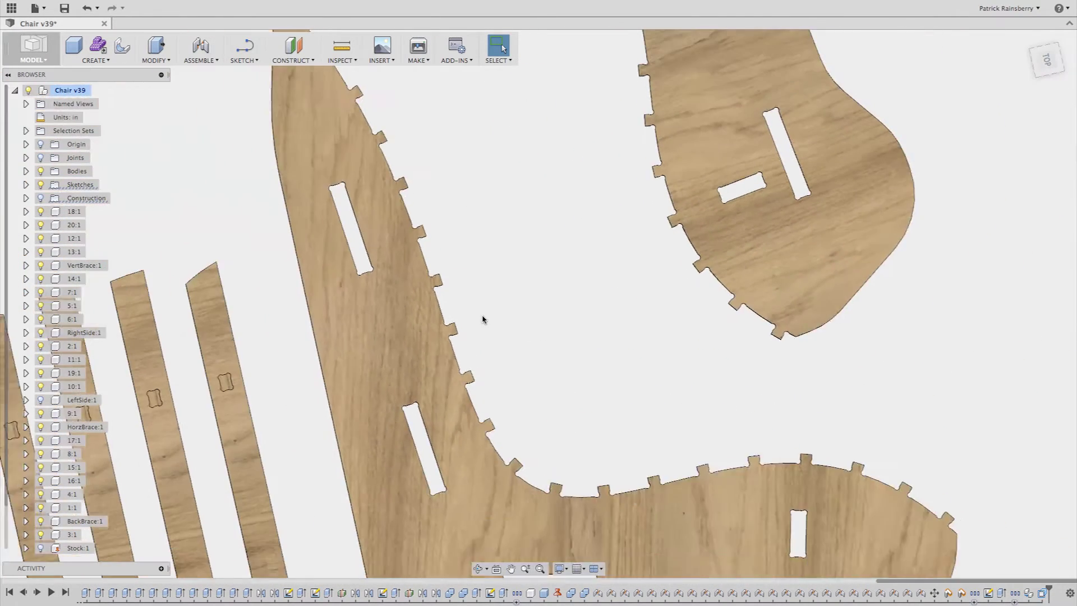
scroll(536, 334, "down", 6)
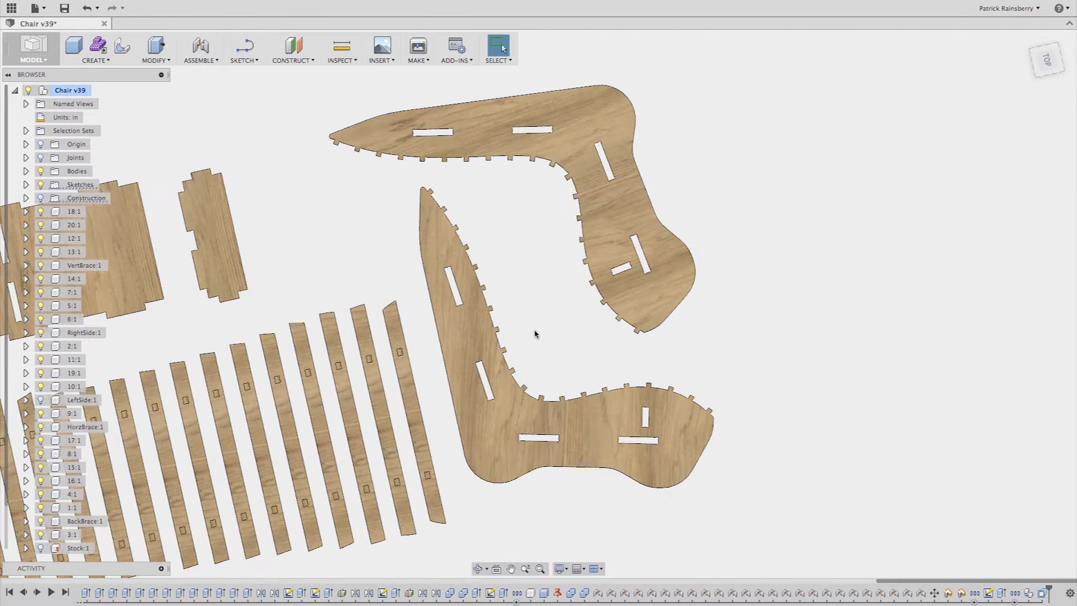
- Switch from modeling to the CAM workspace with the flat part layout in view
middle_click_drag(391, 326, 166, 160, "shift")
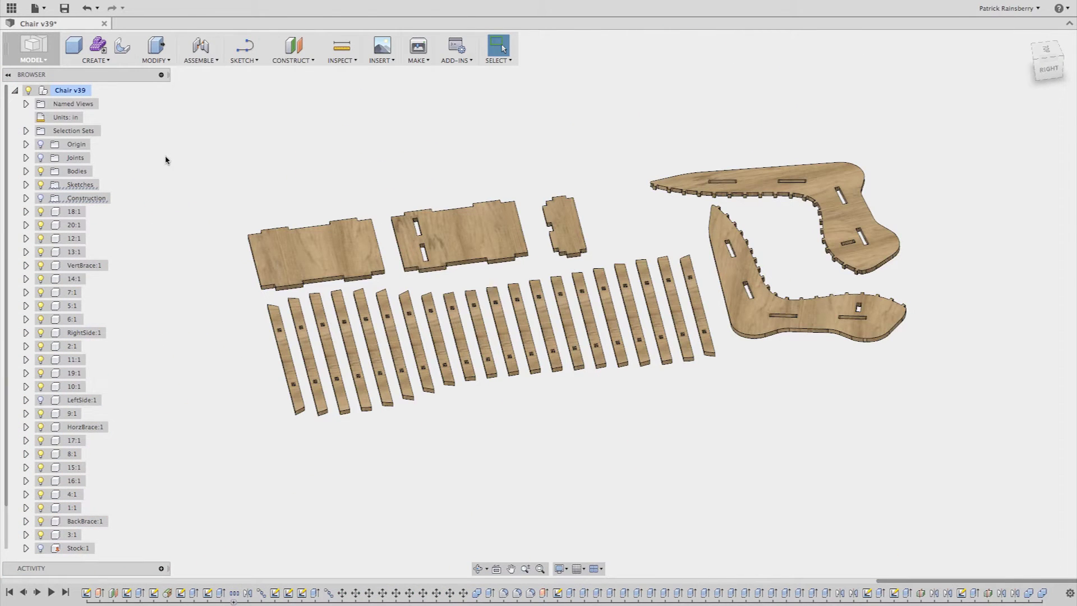
left_click(33, 49)
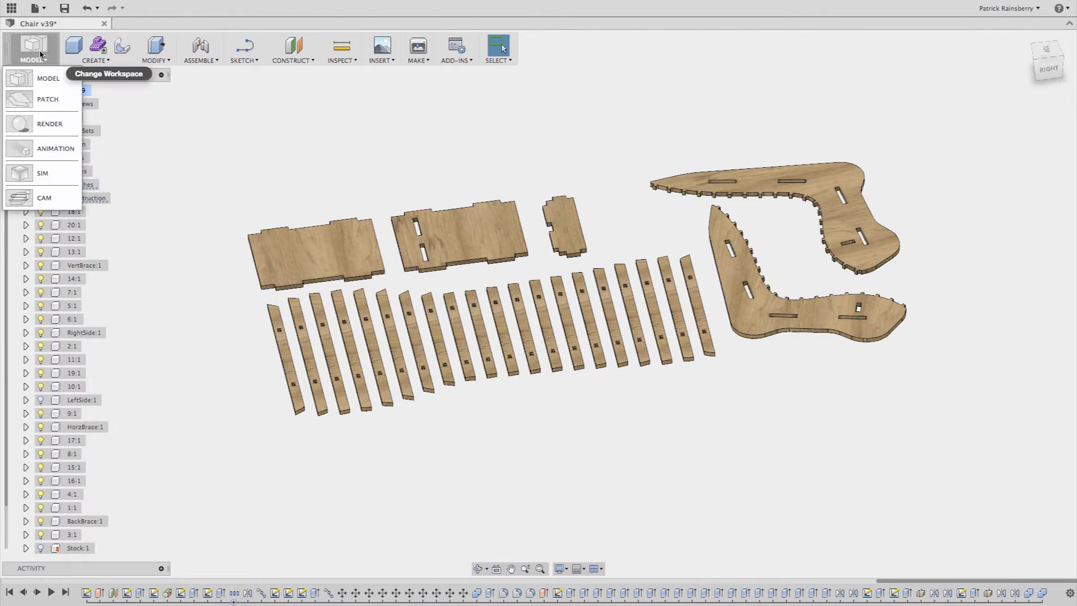
left_click(45, 198)
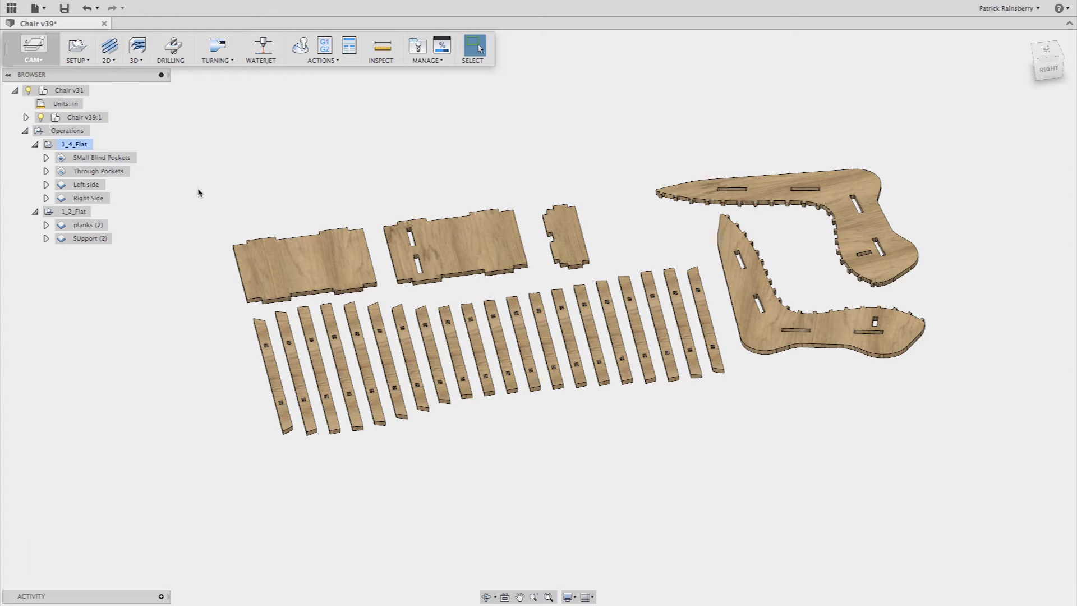
- Examine the small blind pockets in the planks and the through slots in the side panels that need machining
middle_click_drag(202, 183, 207, 217, "shift")
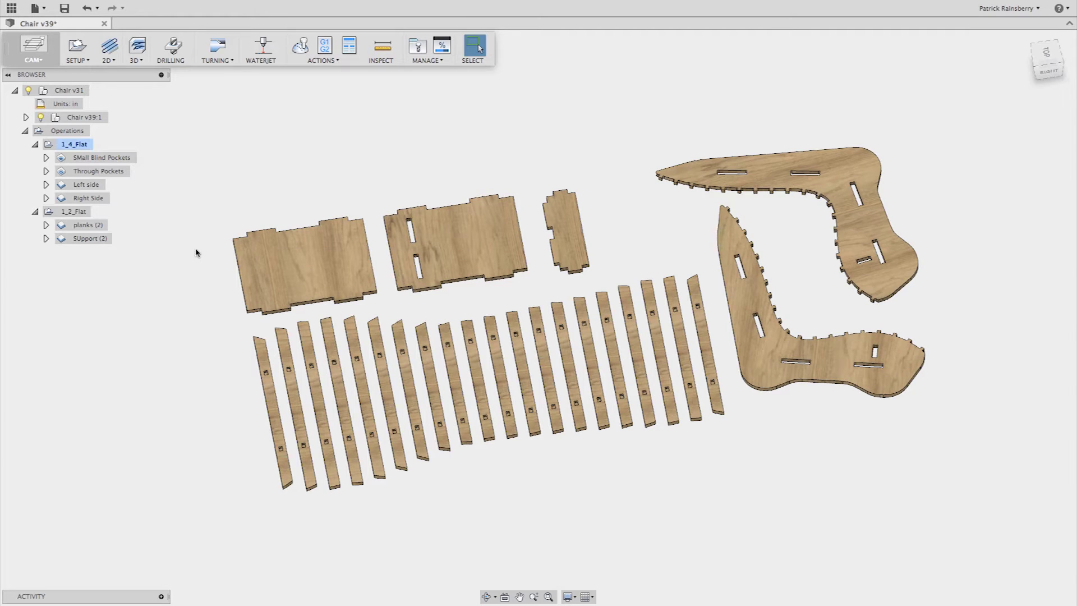
scroll(301, 408, "up", 10)
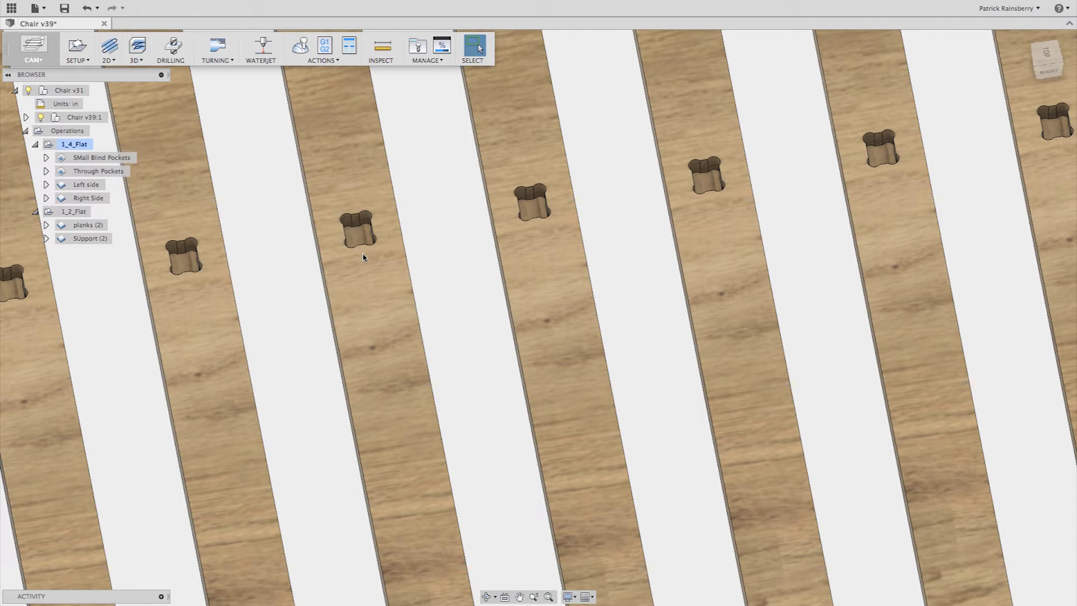
scroll(364, 258, "down", 10)
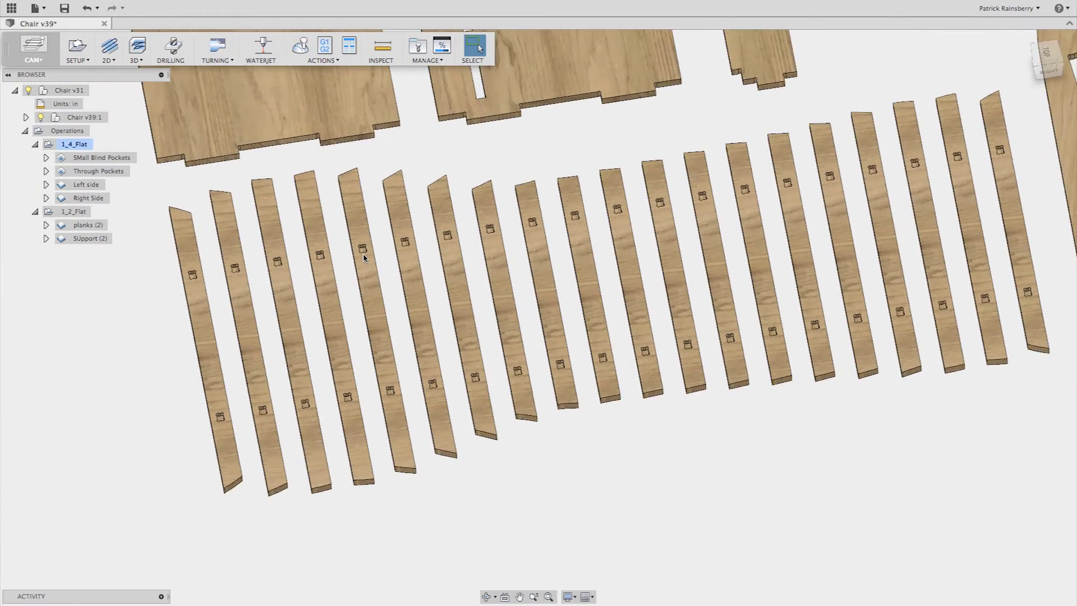
scroll(1073, 195, "down", 2)
scroll(915, 236, "up", 10)
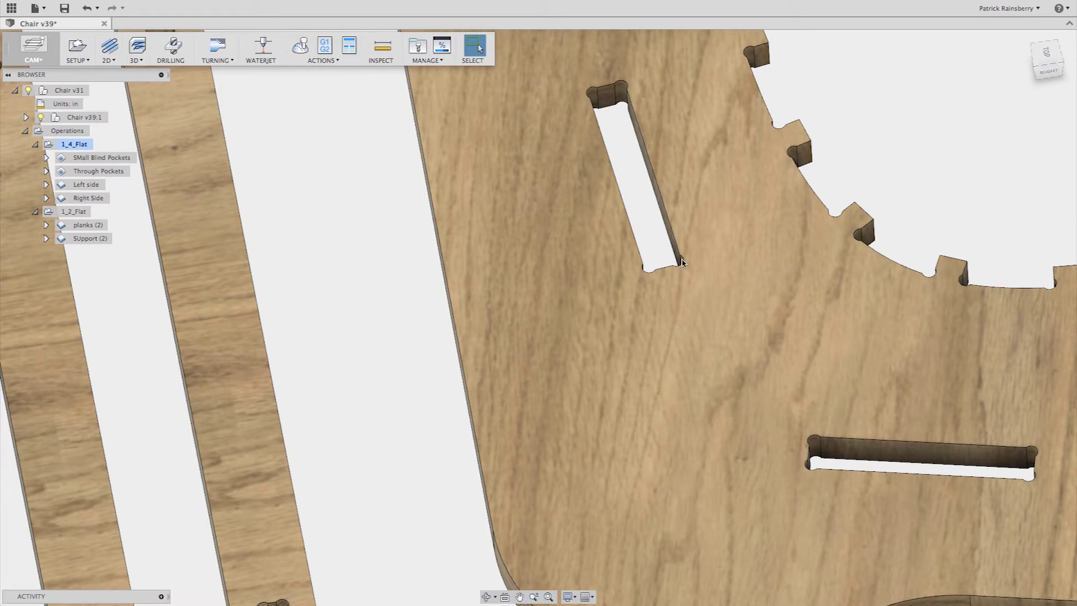
scroll(681, 262, "down", 10)
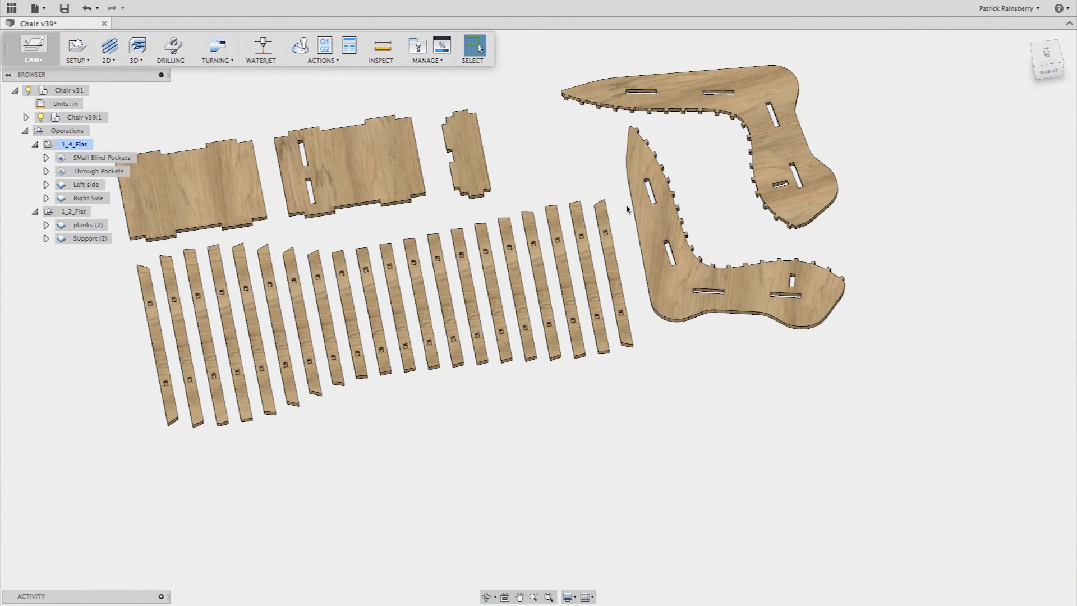
middle_click_drag(469, 275, 581, 286)
scroll(581, 287, "up", 3)
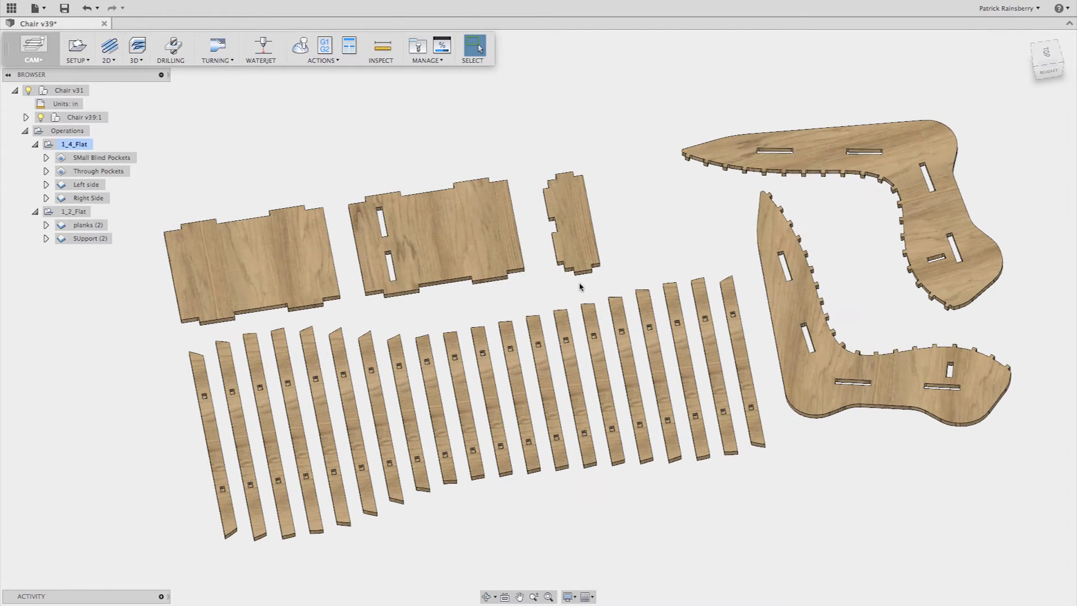
- Review the toolpaths of the SMall Blind Pockets, Through Pockets, Left side and Right Side operations in the 1_4_Flat setup
left_click(82, 160)
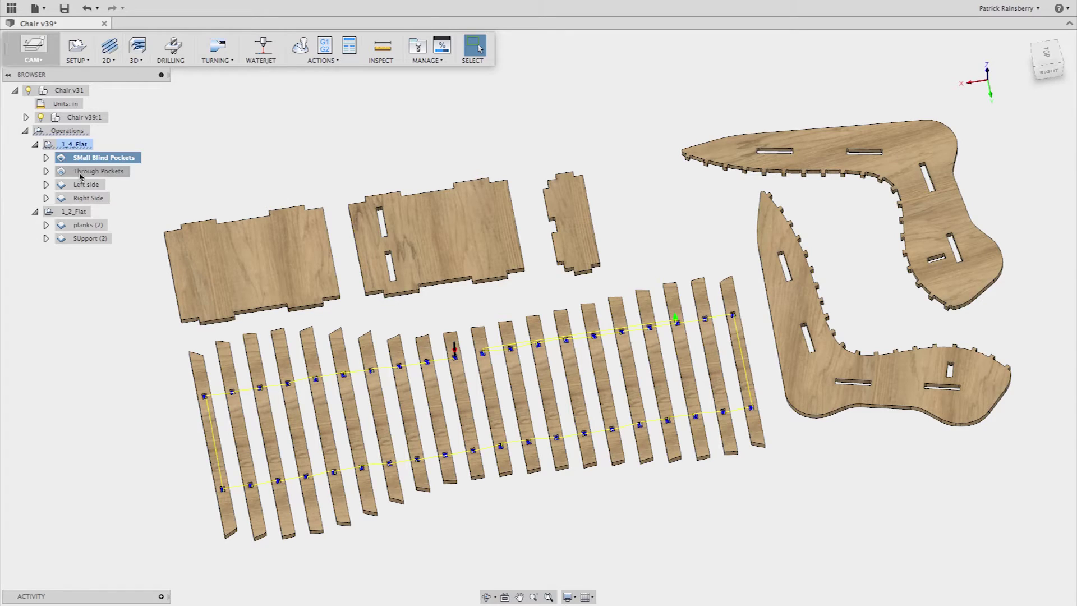
left_click(80, 173)
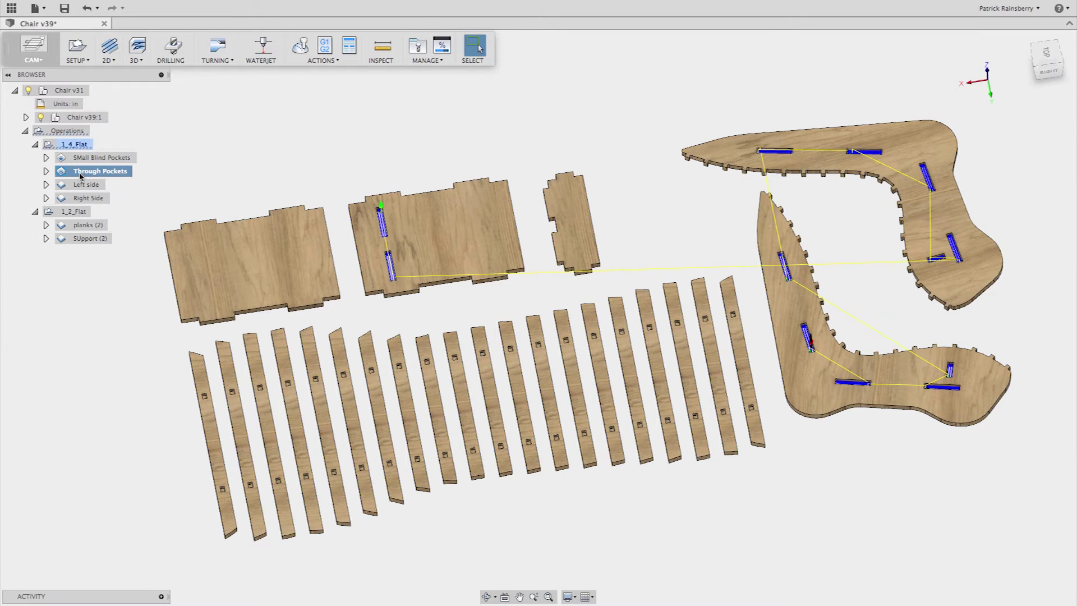
left_click(82, 186)
left_click(82, 199)
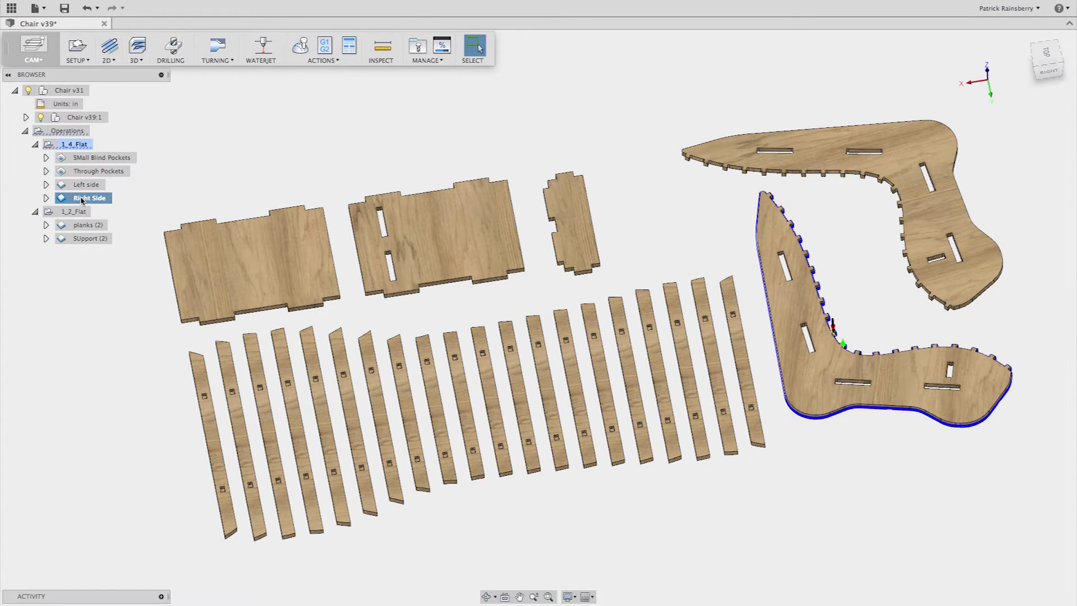
- Review the tool, geometry, passes, linking and ramp settings of the SMall Blind Pockets 2D Pocket operation
double_click(64, 160)
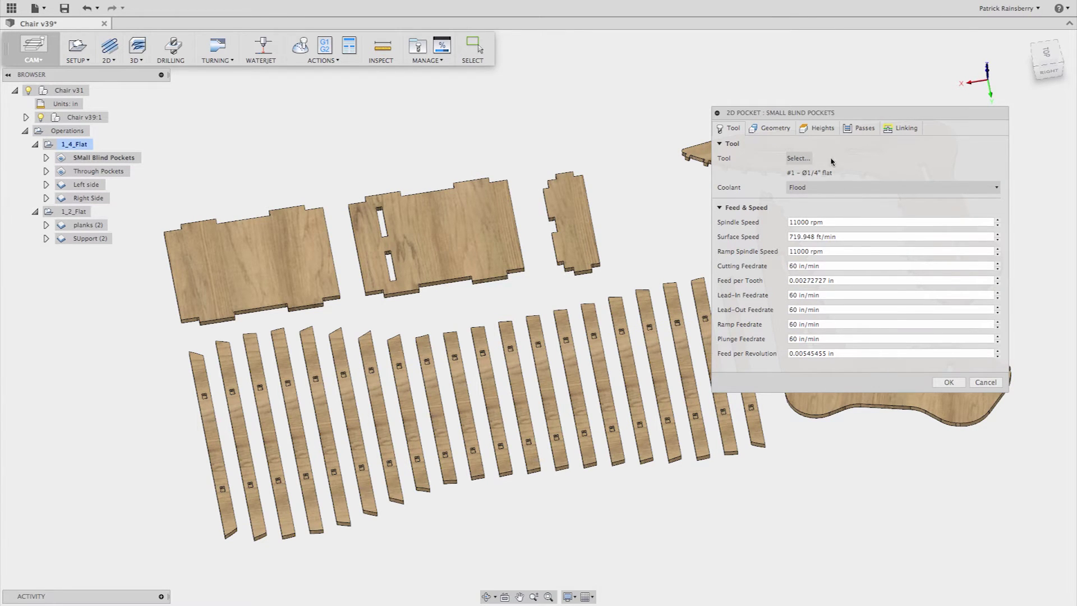
left_click(777, 129)
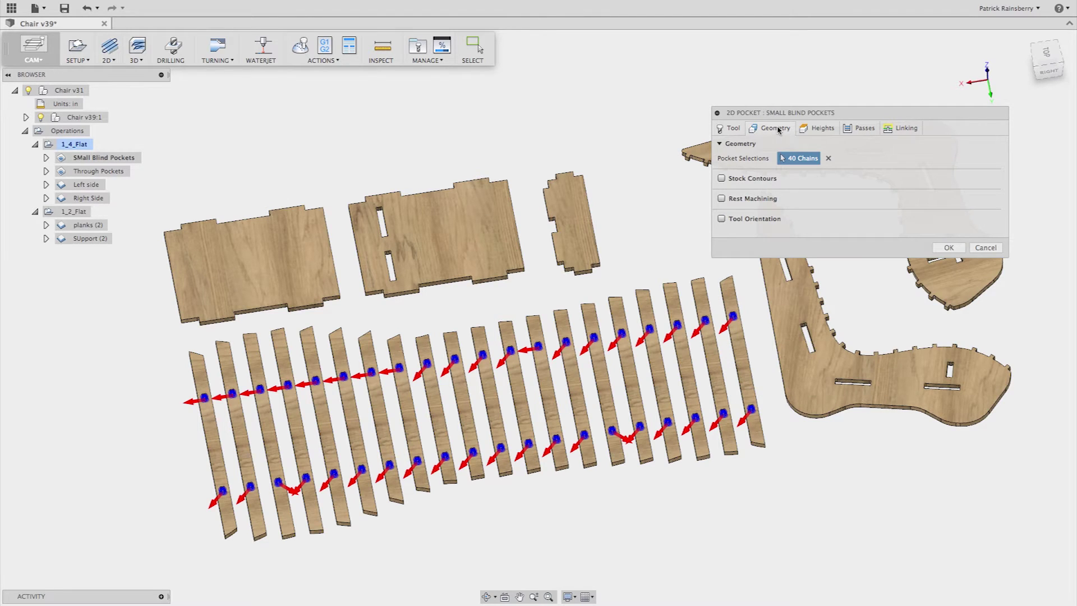
left_click(864, 128)
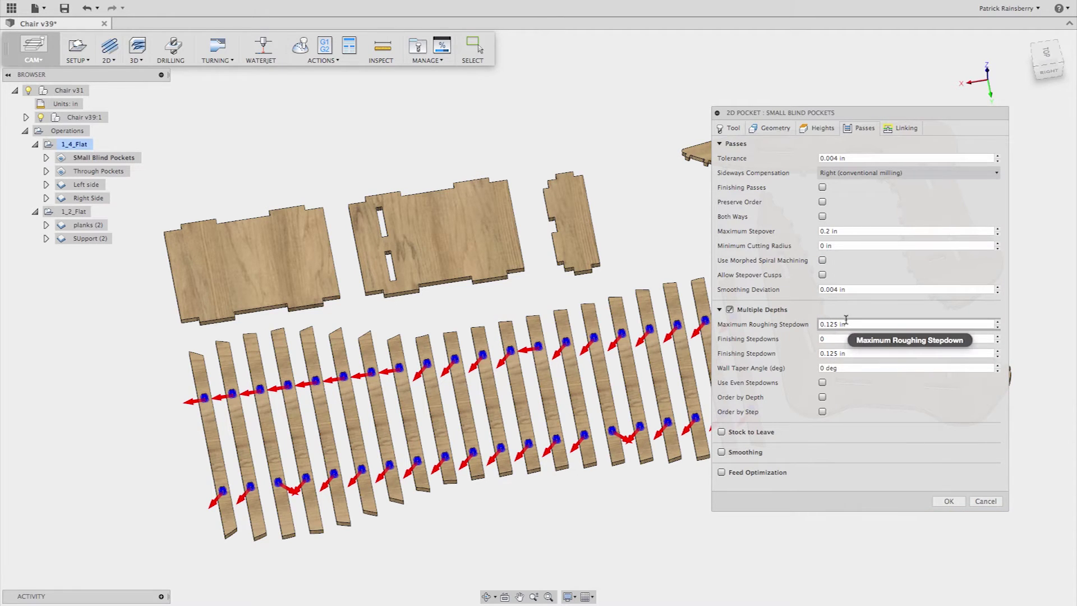
left_click(894, 130)
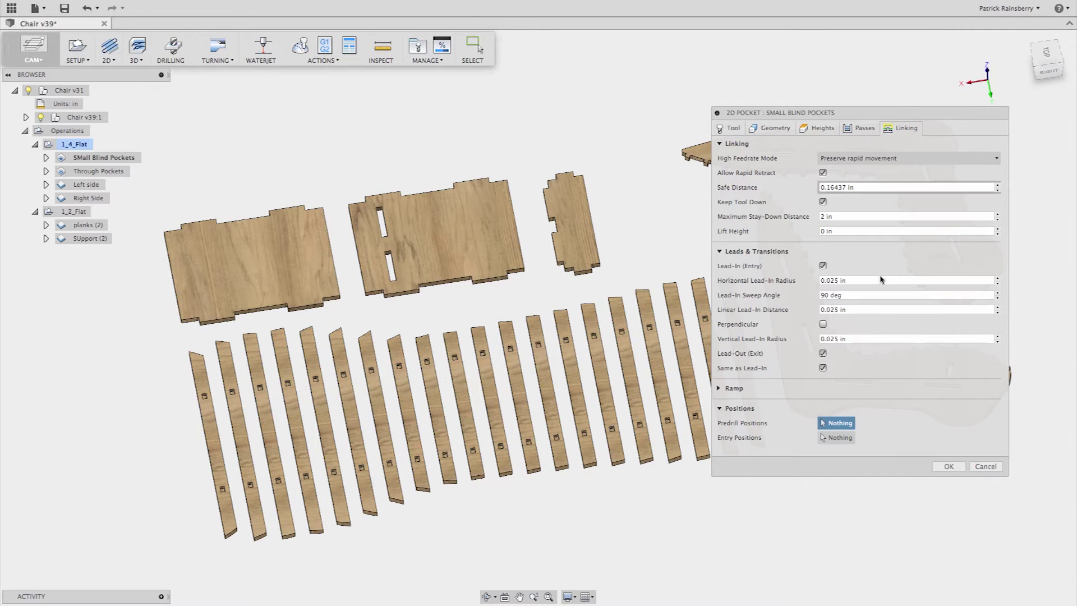
left_click(726, 388)
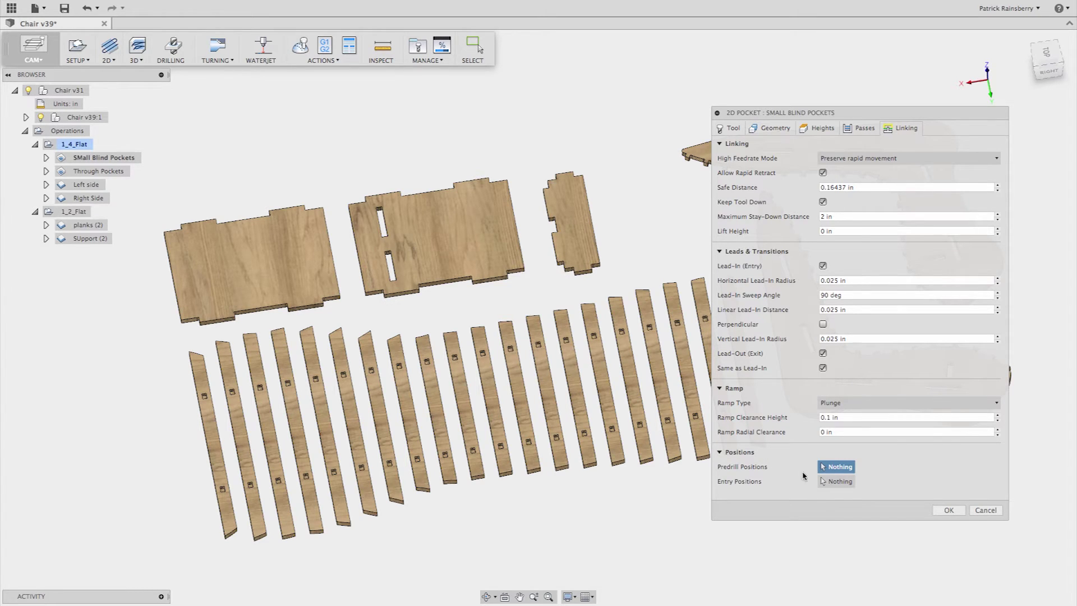
left_click(949, 511)
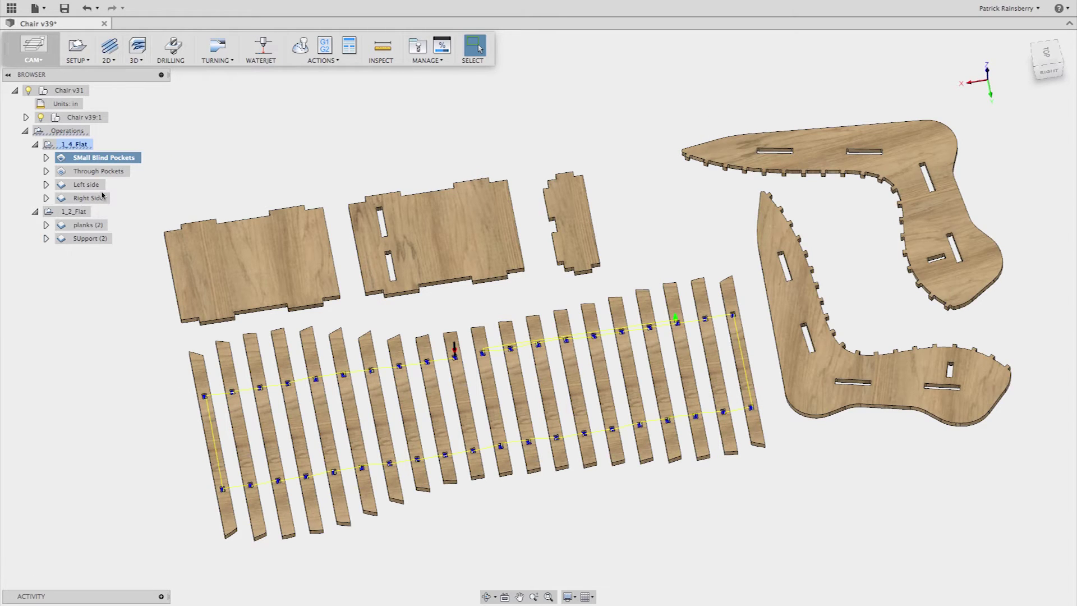
- Edit the Left side 2D Contour operation's tabs, setting their width to 0.75 in and height to 0.18 in
double_click(62, 187)
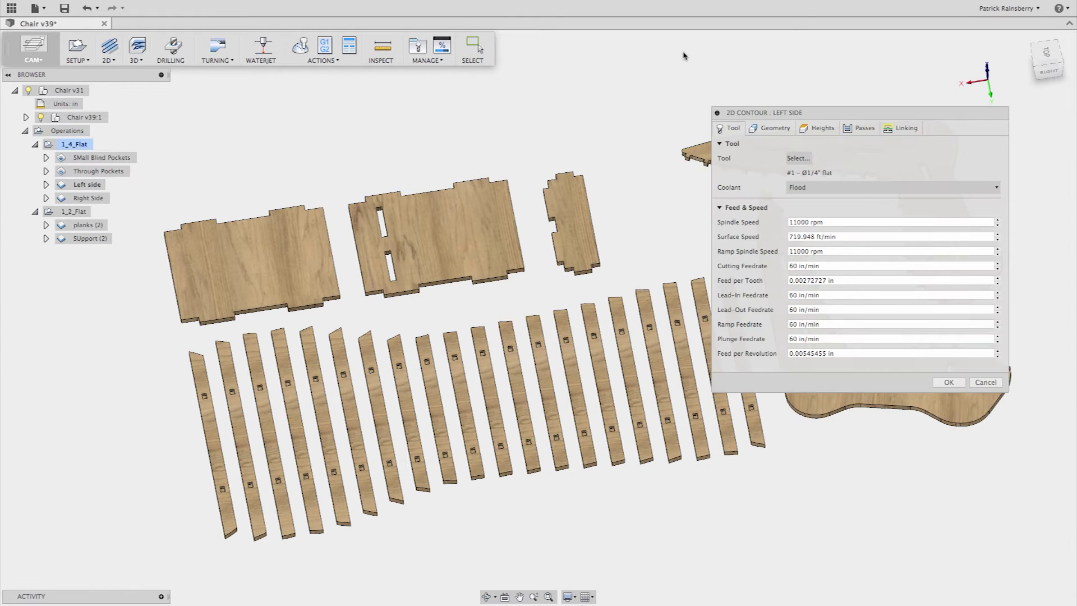
left_click_drag(768, 114, 279, 97)
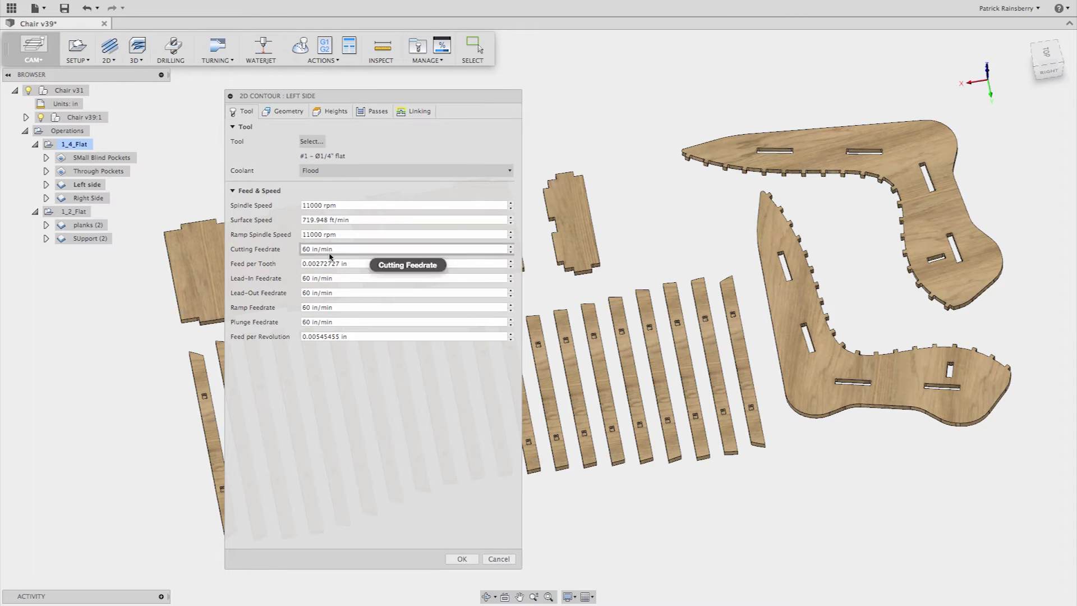
left_click(281, 113)
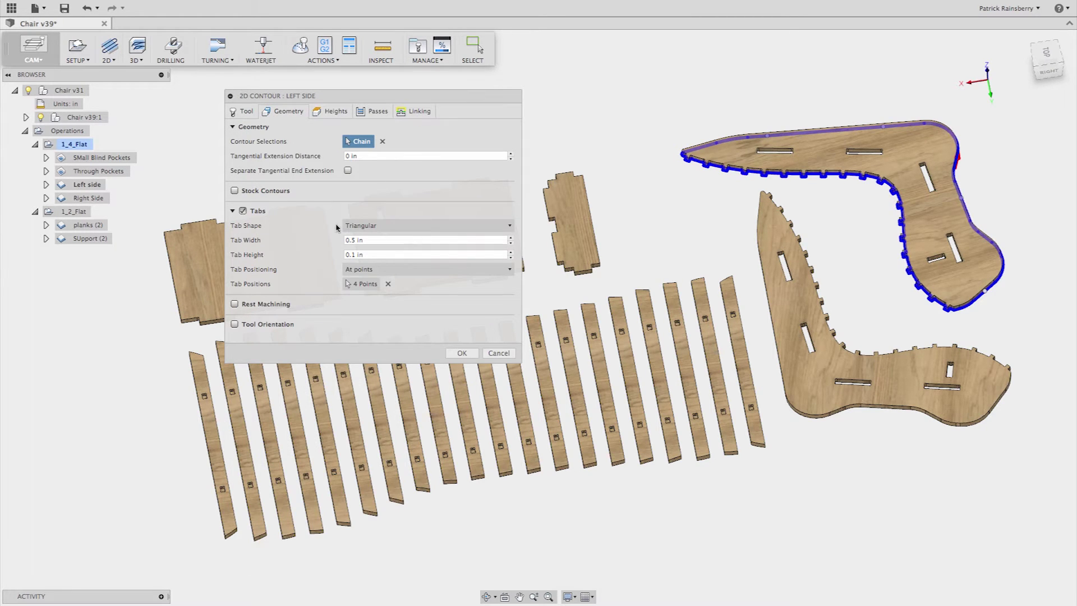
middle_click_drag(813, 227, 750, 150, "shift")
scroll(947, 393, "up", 5)
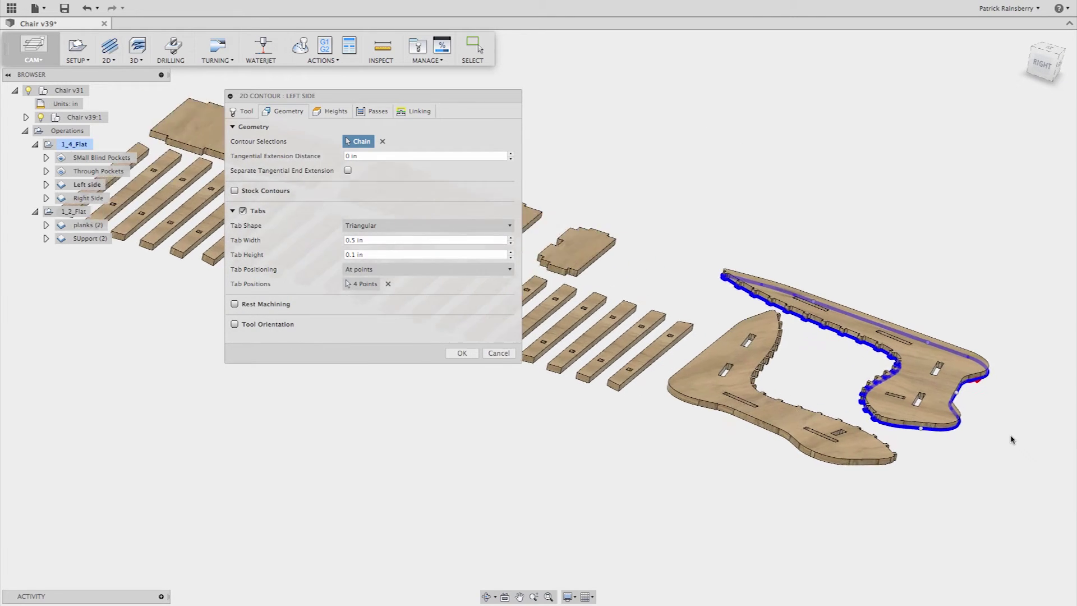
left_click(354, 285)
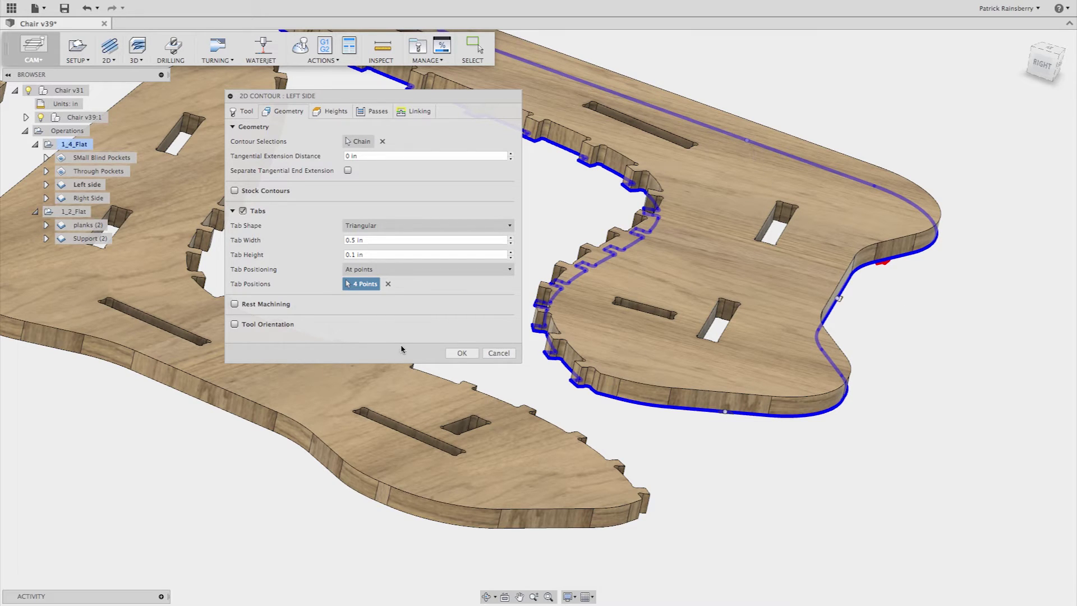
left_click(351, 241)
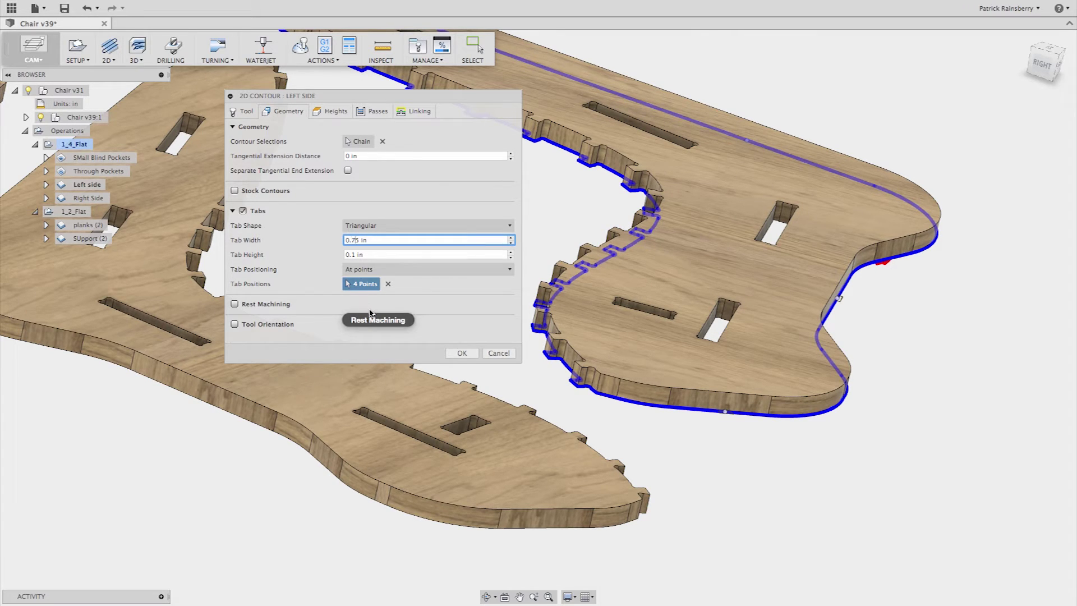
left_click(358, 255)
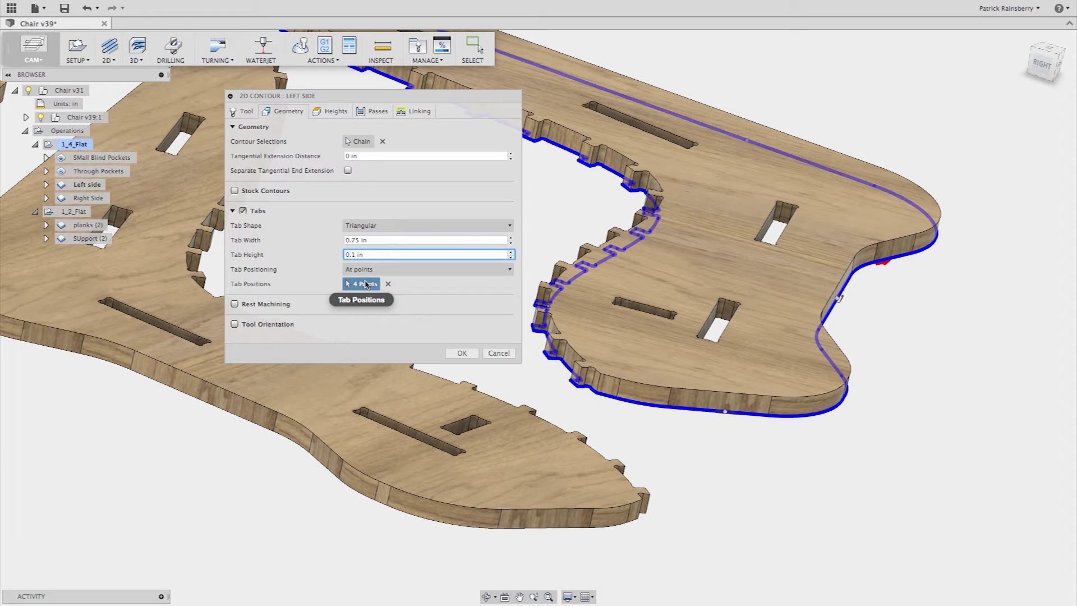
type("8")
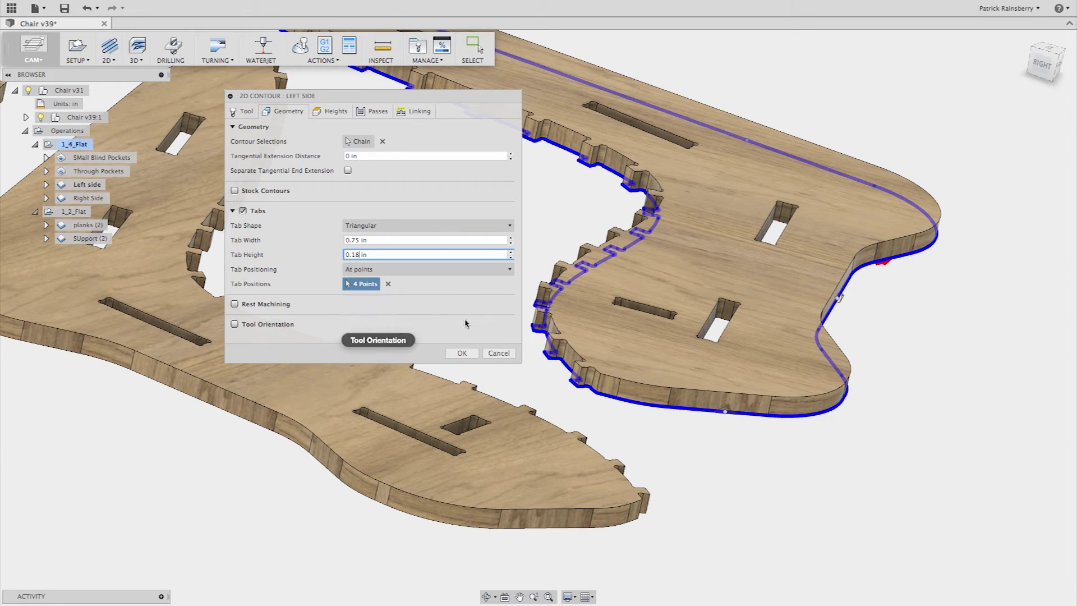
- Apply the Left side contour changes after checking its passes and linking settings, and inspect the tabs in the regenerated toolpath
left_click(379, 111)
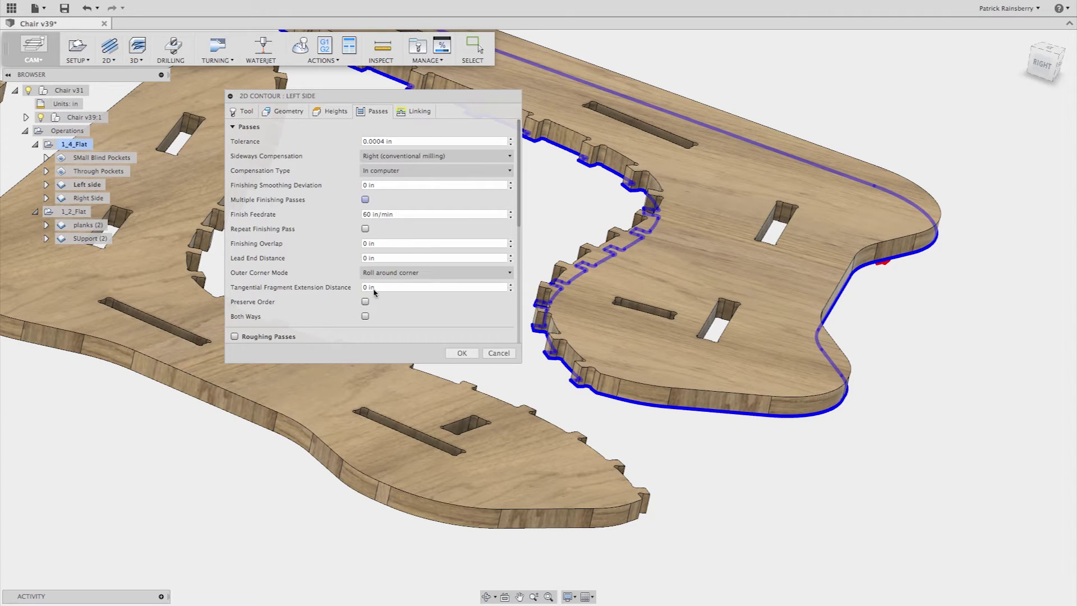
scroll(323, 317, "down", 5)
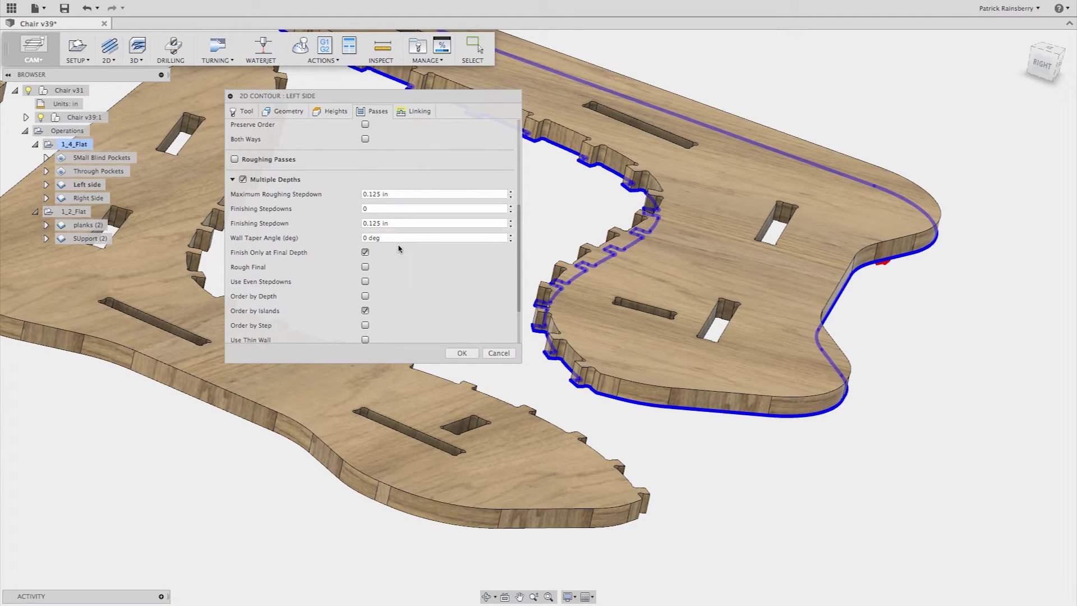
left_click(418, 113)
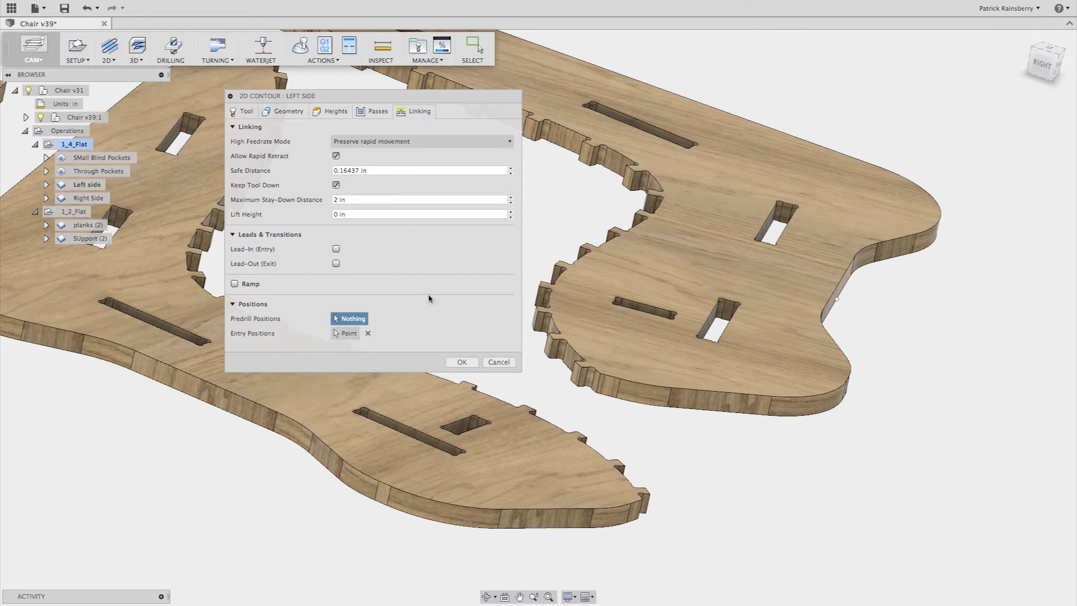
left_click(467, 361)
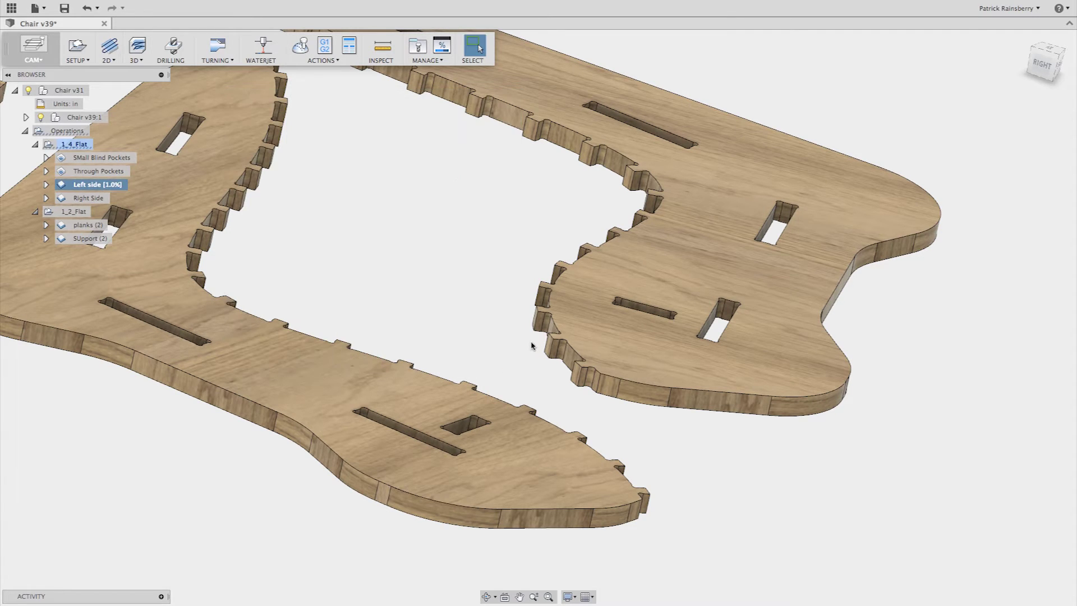
scroll(744, 428, "up", 5)
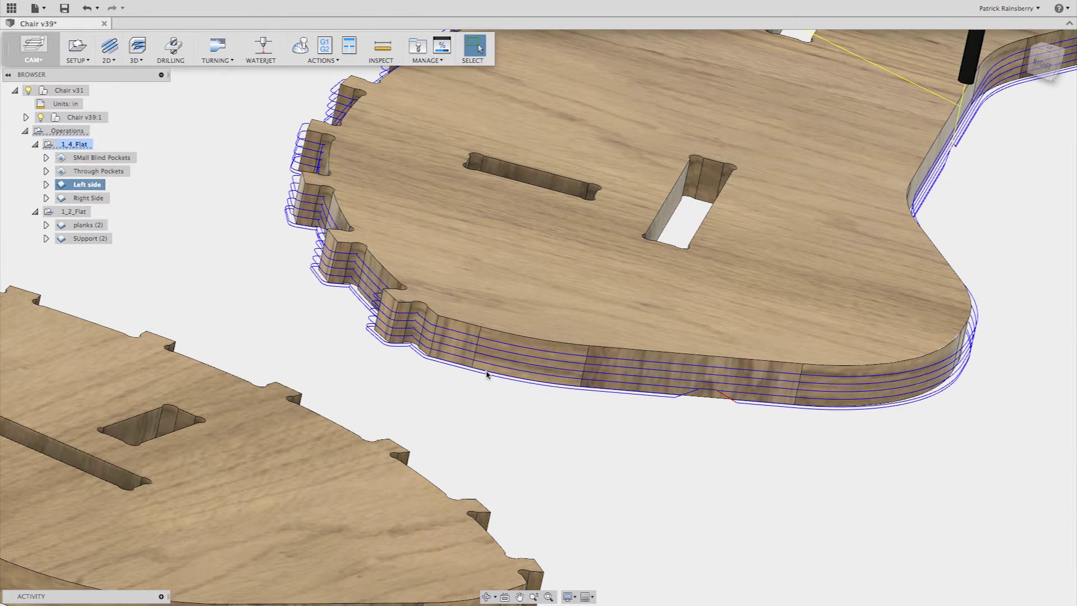
scroll(770, 399, "up", 3)
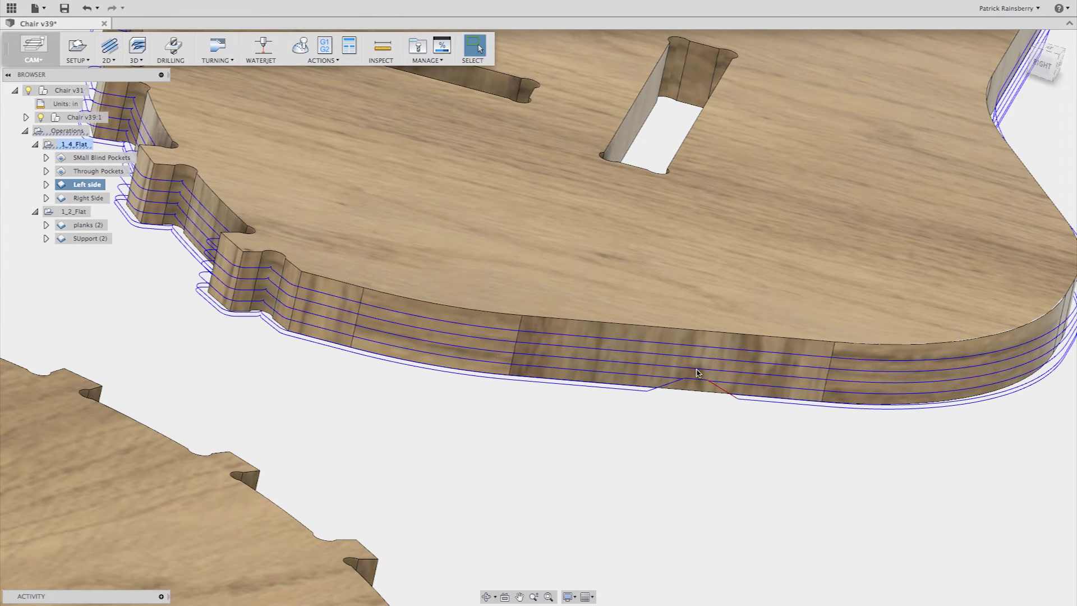
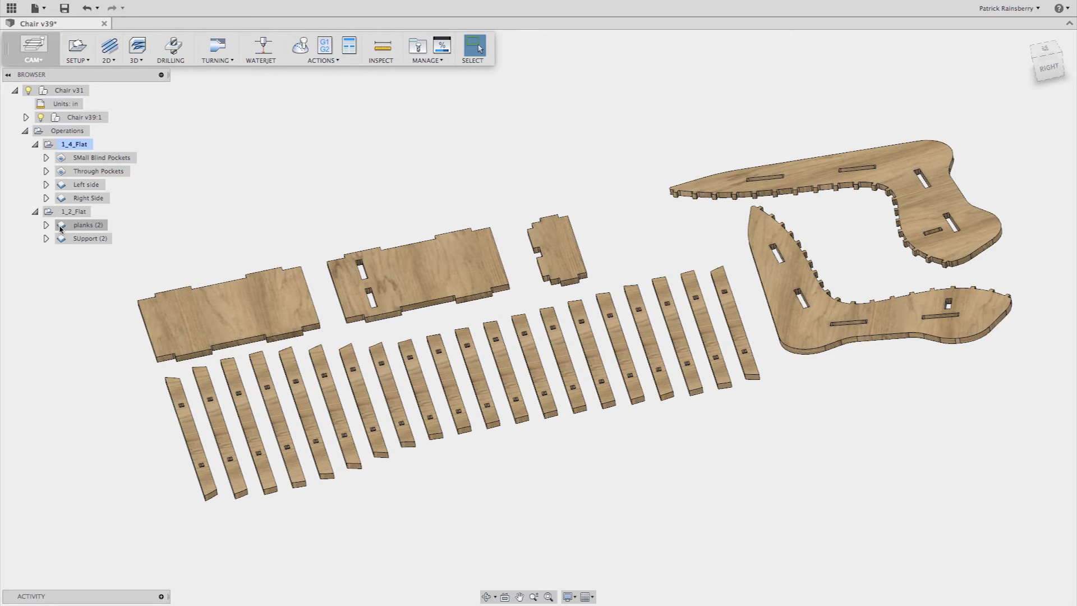
- Review the toolpath, tool, feeds and speeds, contour selections and tab settings of the planks (2) 2D Contour operation
left_click(84, 225)
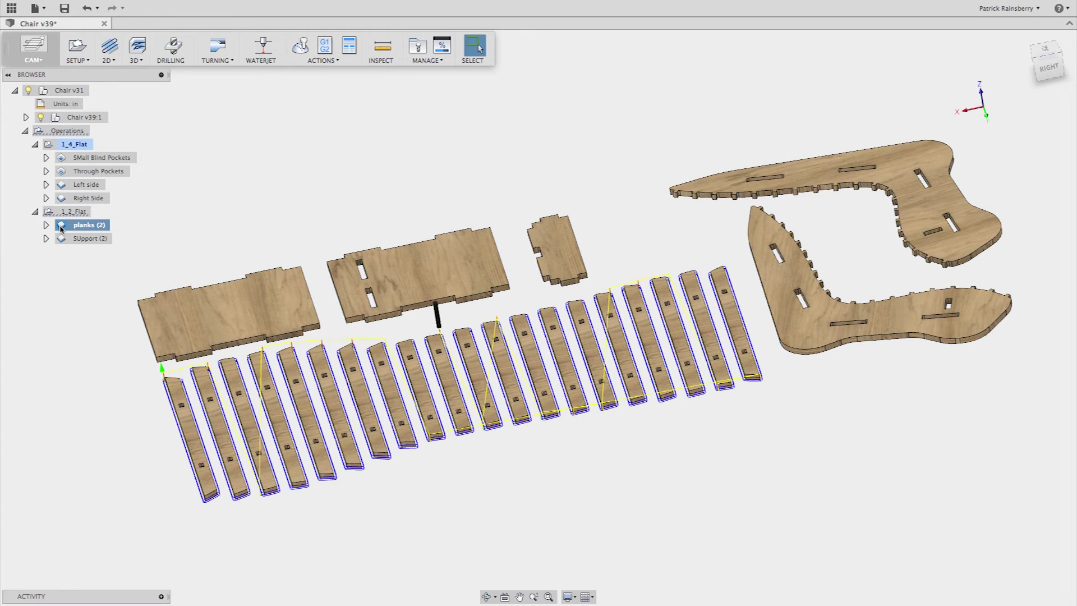
key("Escape")
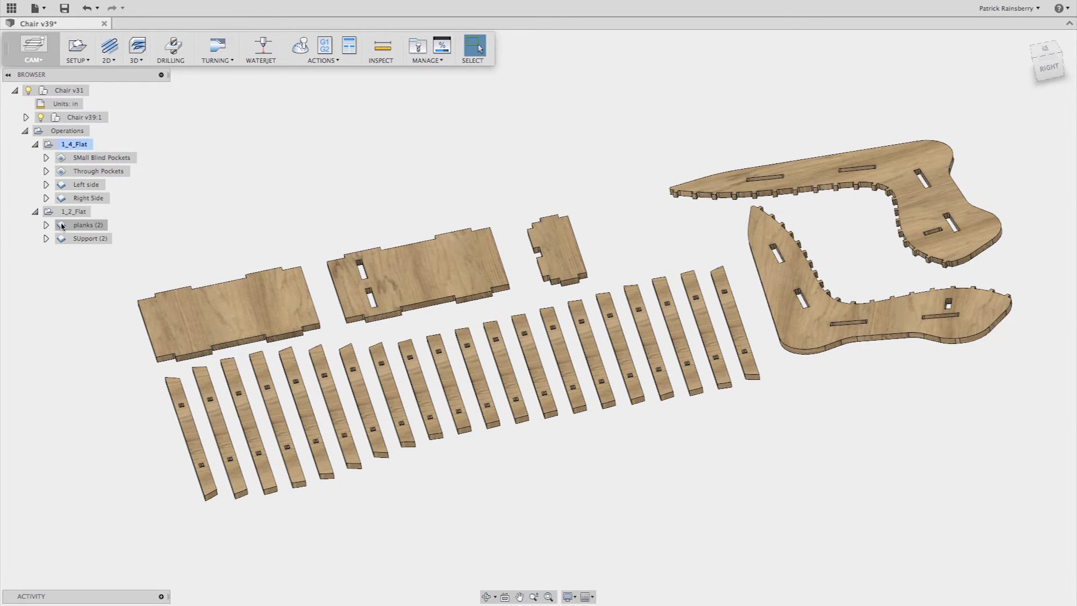
double_click(62, 226)
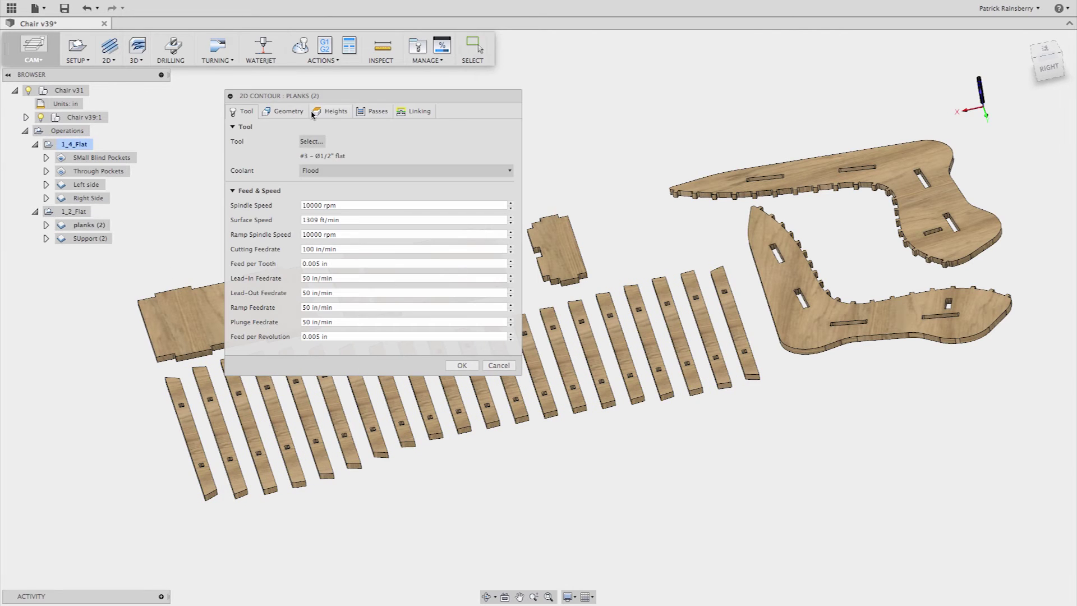
left_click_drag(338, 100, 854, 71)
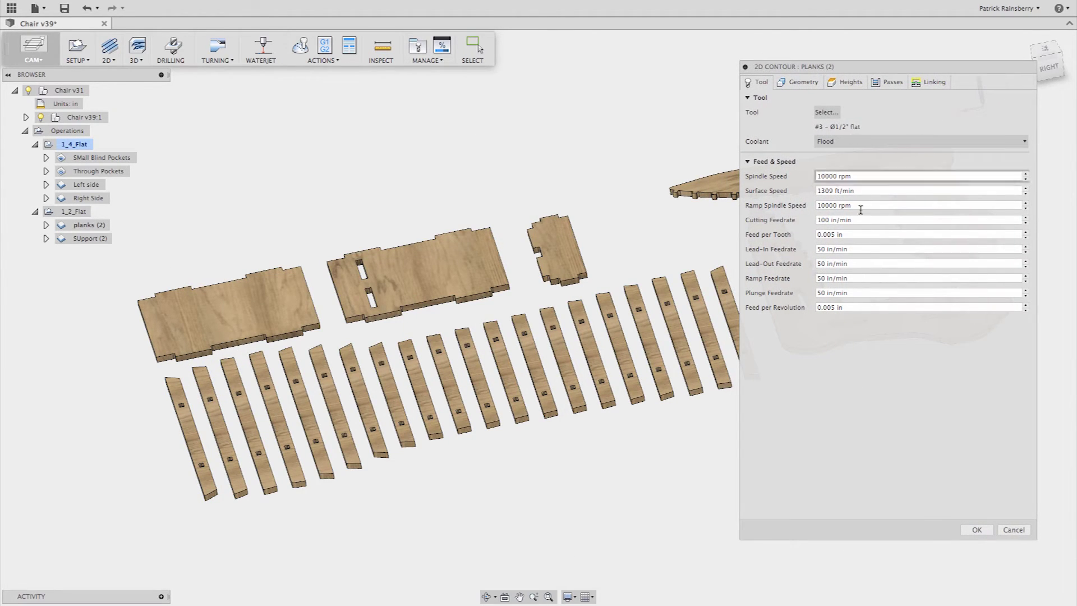
left_click(801, 82)
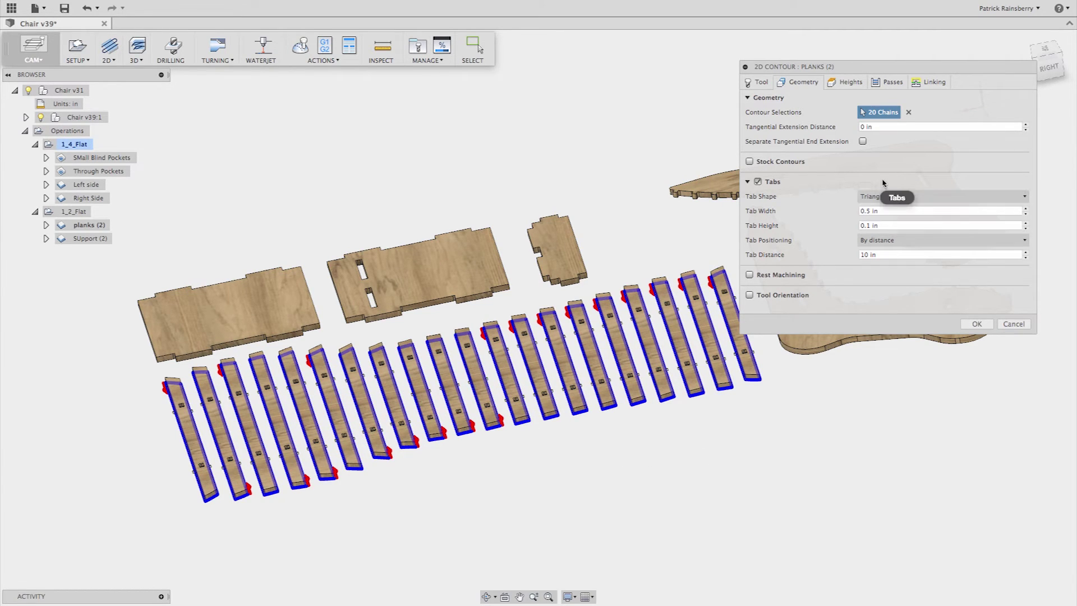
- Review the passes, Sideways Compensation options and help, and linking settings of the planks (2) operation, keeping conventional milling
left_click(880, 83)
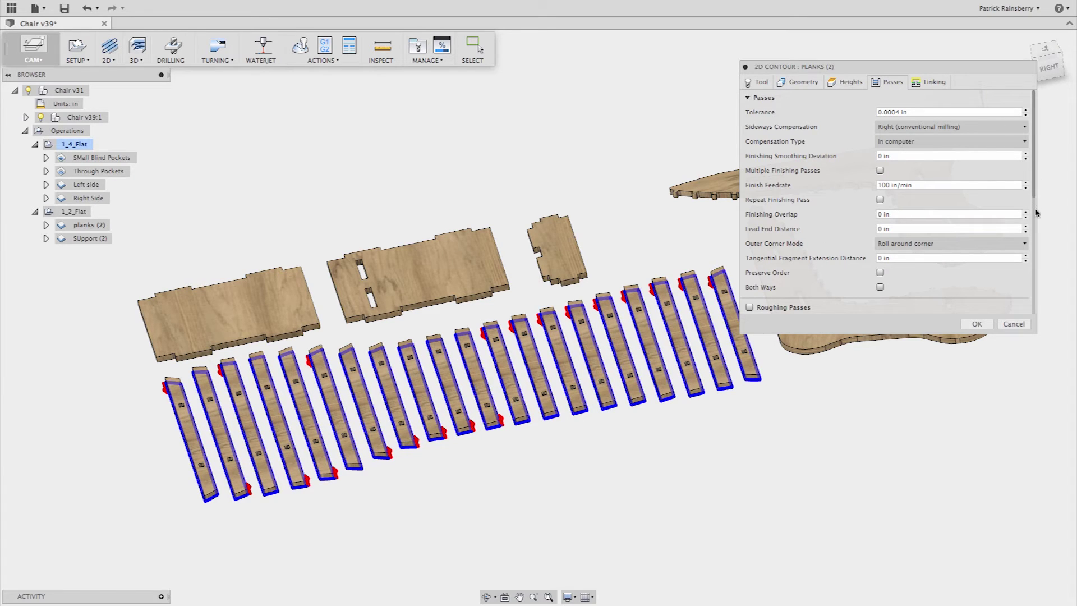
mouse_move(1034, 200)
left_mouse_down()
mouse_move(1038, 294)
mouse_move(1034, 193)
left_mouse_up()
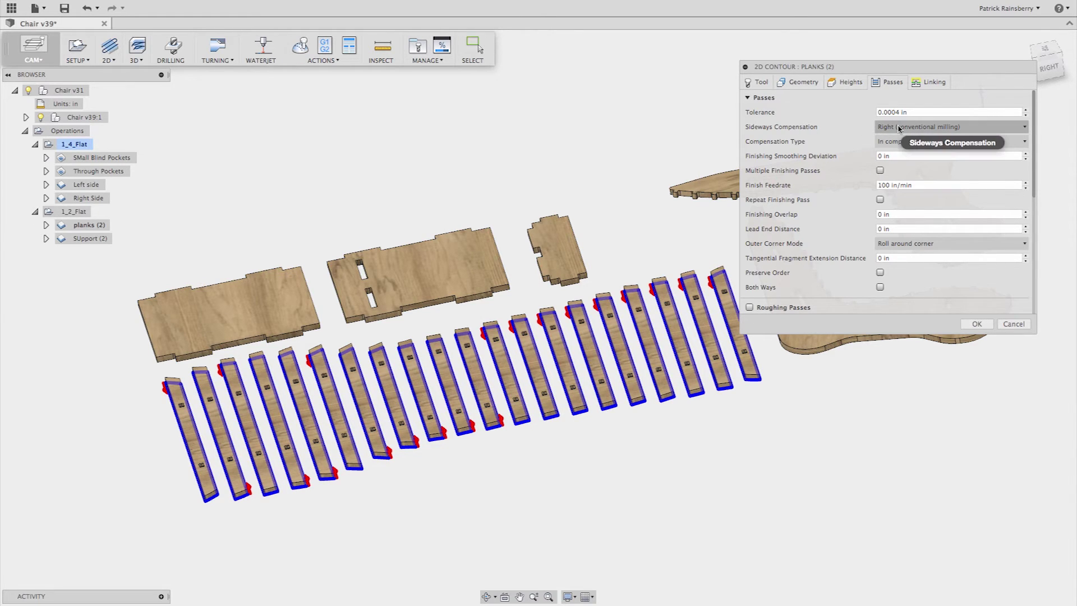
mouse_move(900, 129)
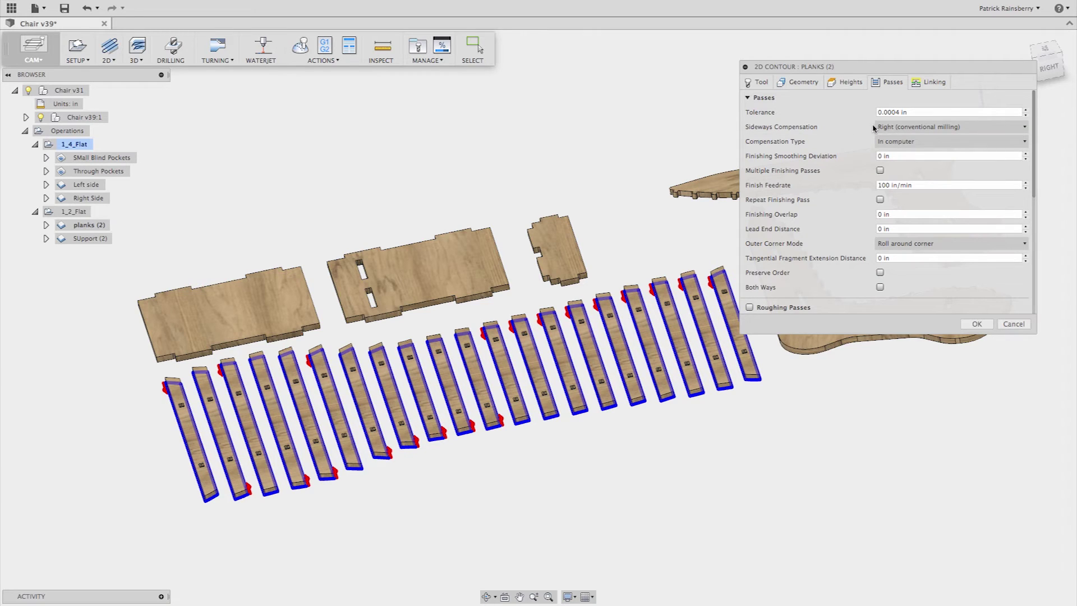
left_click(893, 130)
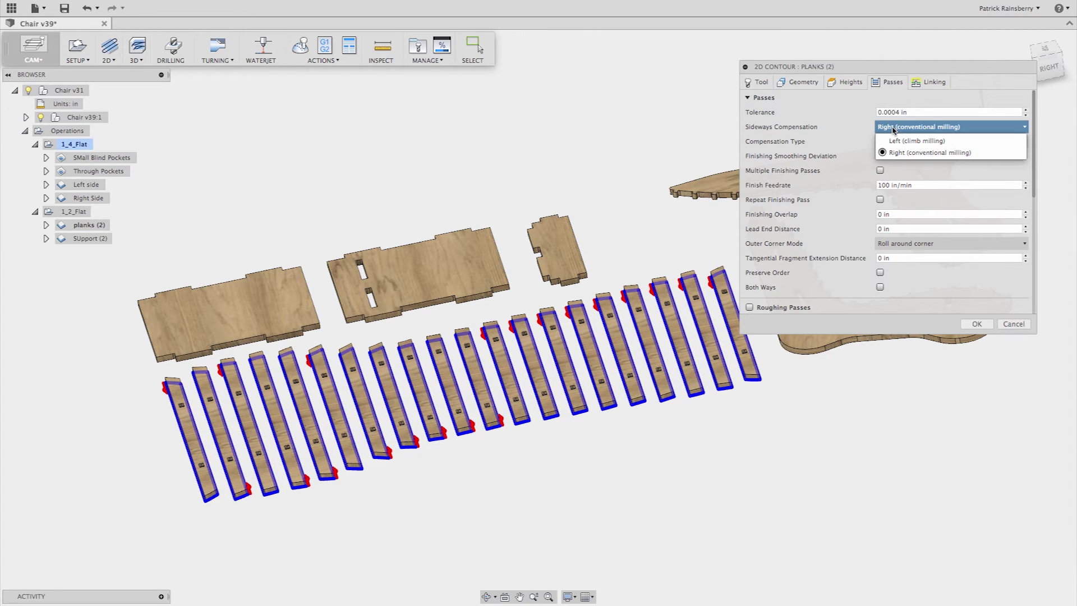
left_click(850, 130)
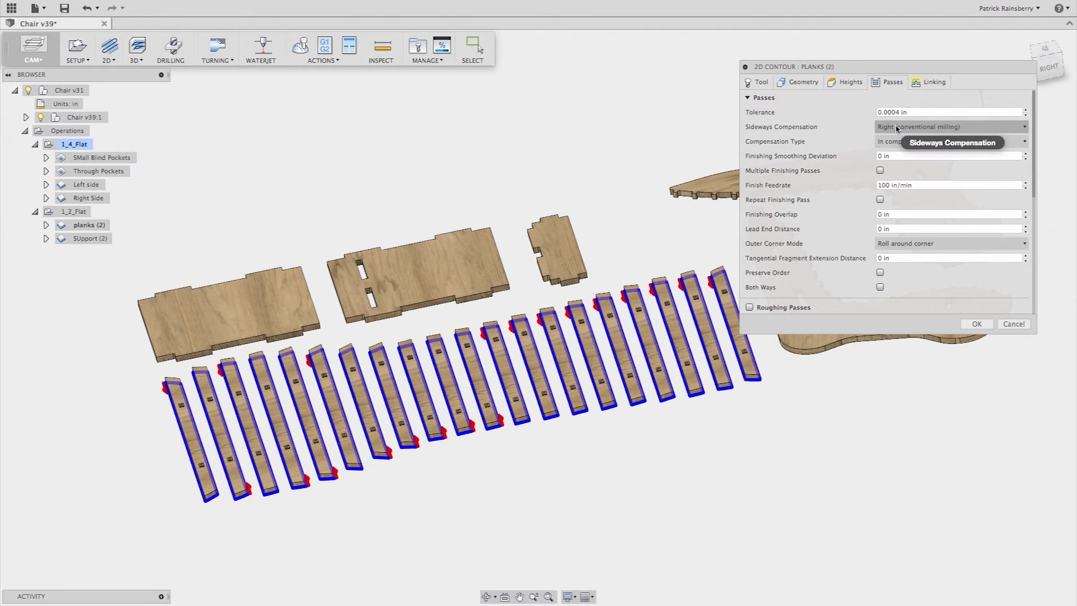
mouse_move(897, 129)
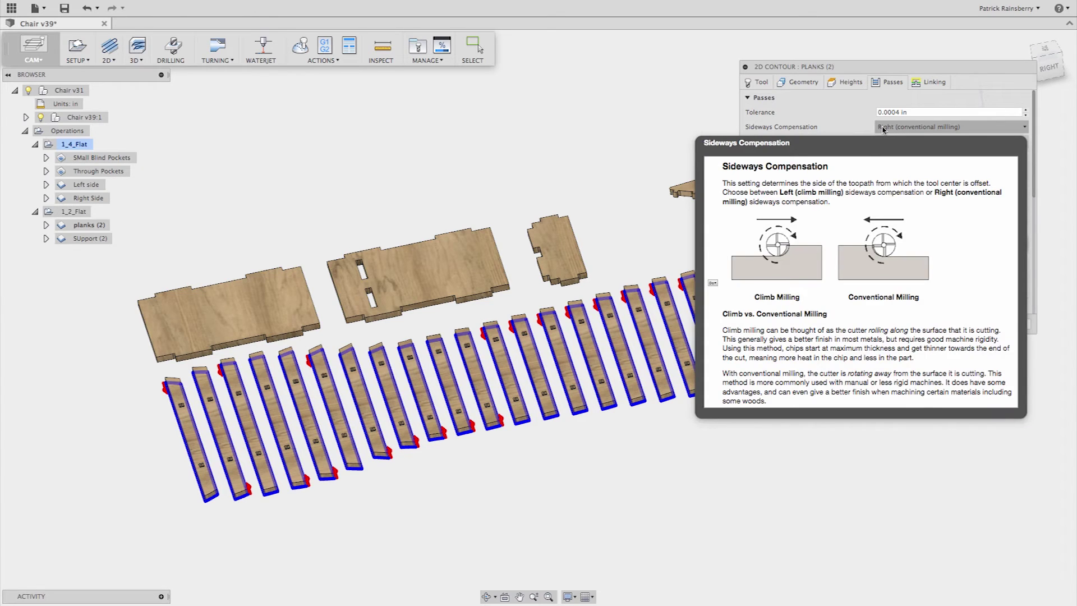
left_click(936, 83)
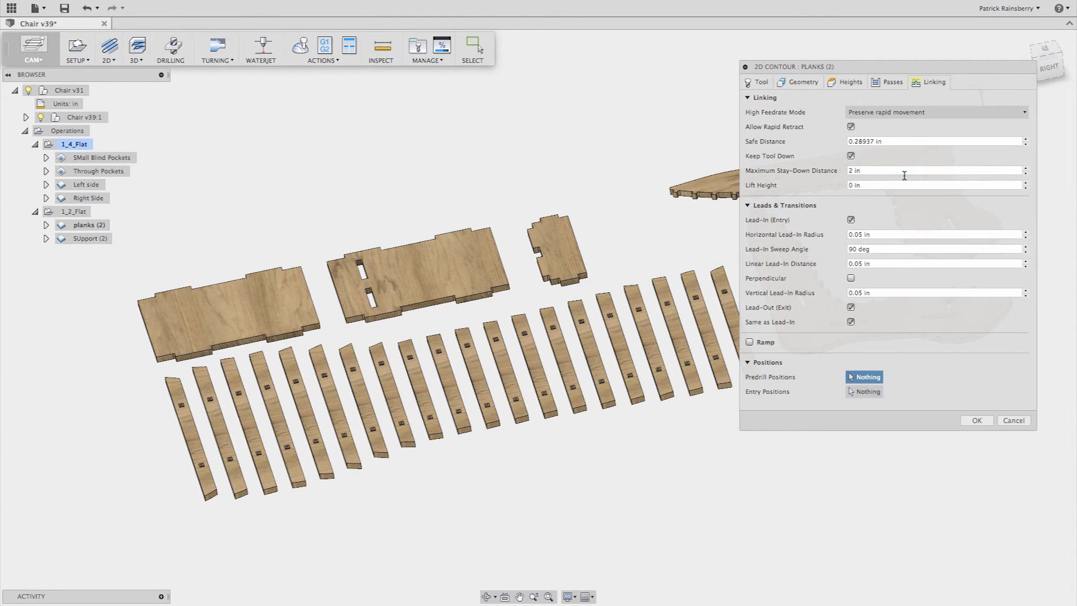
left_click(980, 420)
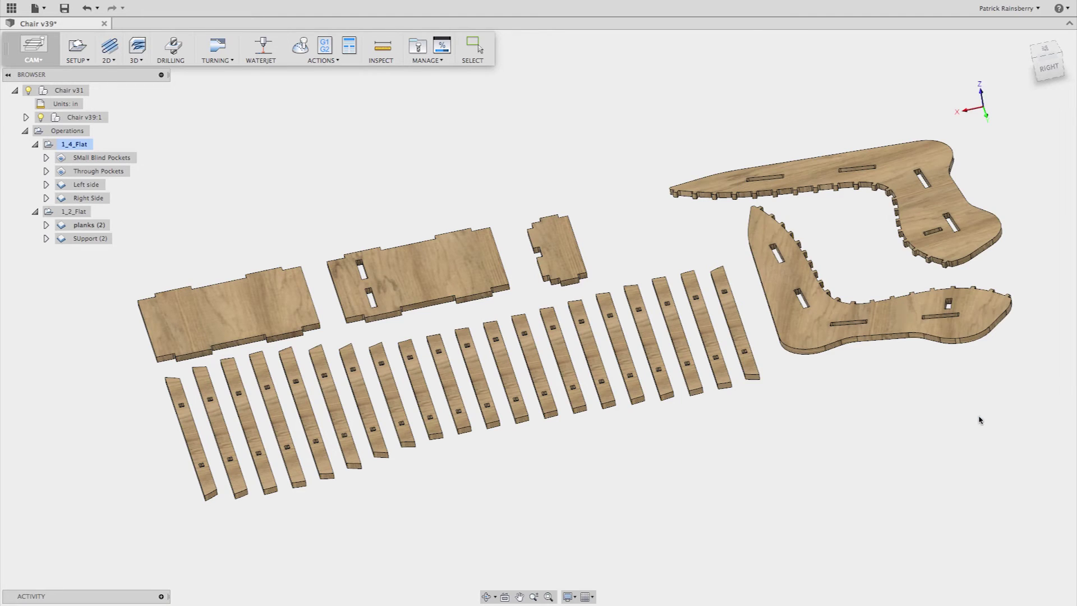
- Examine the SUpport (2) toolpath around the three support panels, including its tabs and the moves around the dogbone corners
left_click(65, 238)
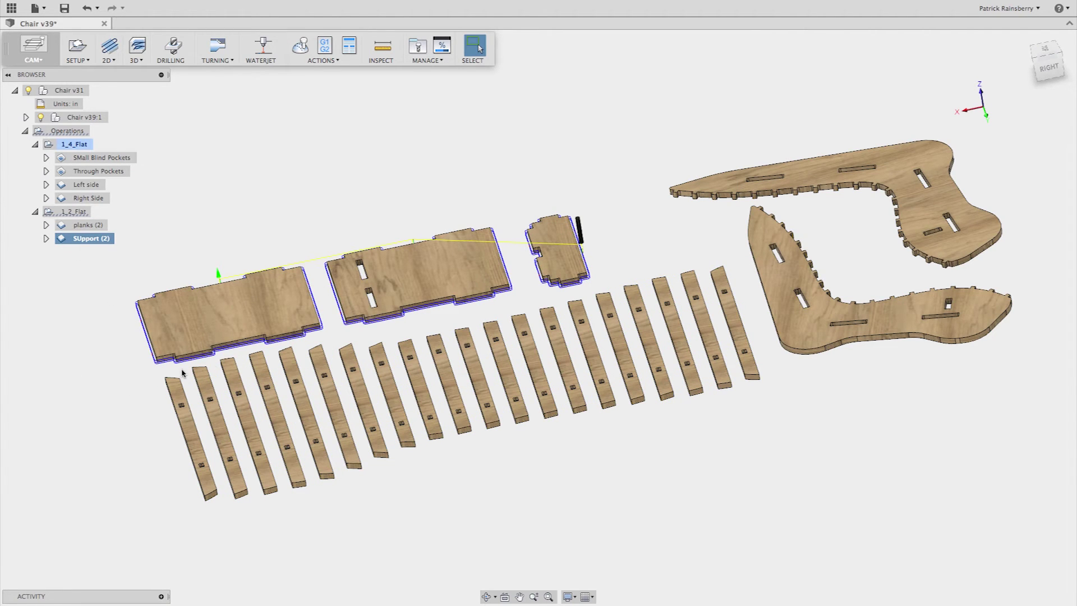
scroll(387, 334, "up", 5)
scroll(386, 325, "up", 5)
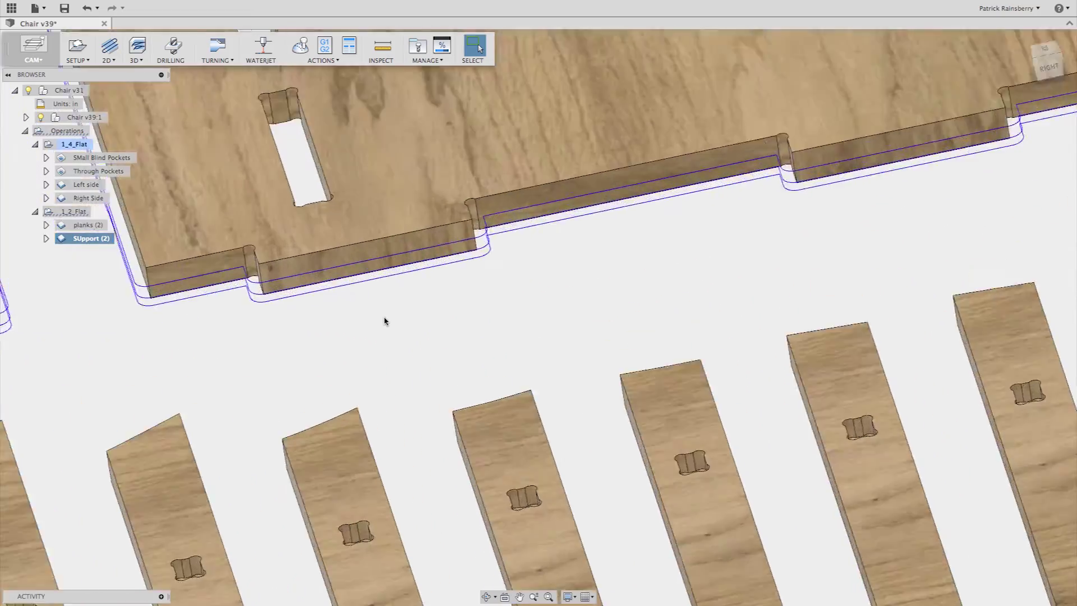
scroll(606, 188, "down", 10)
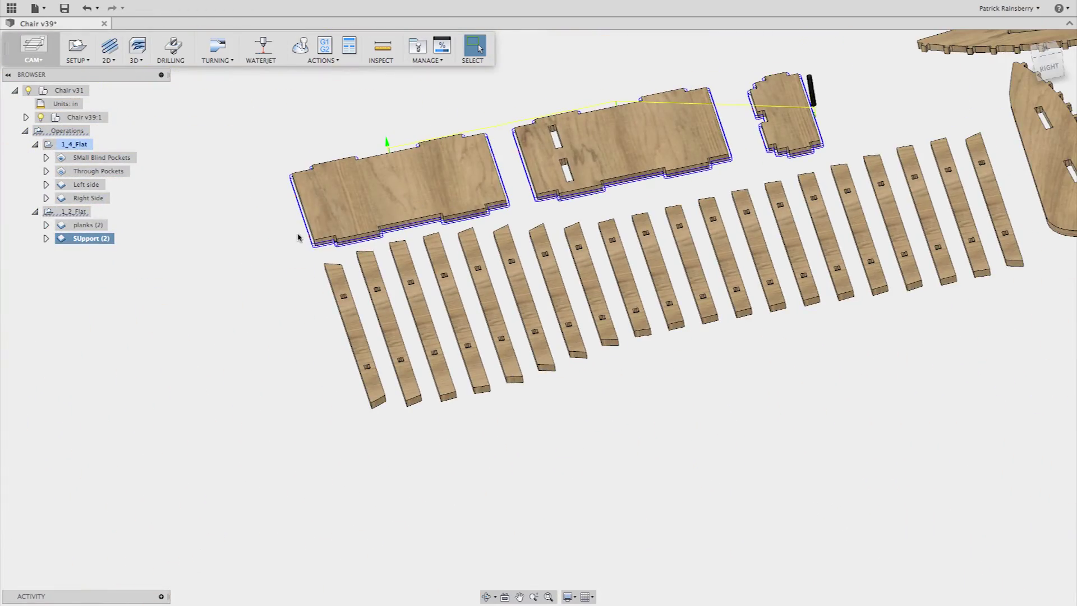
scroll(301, 239, "up", 8)
scroll(386, 292, "down", 3)
middle_click_drag(385, 288, 598, 269, "shift")
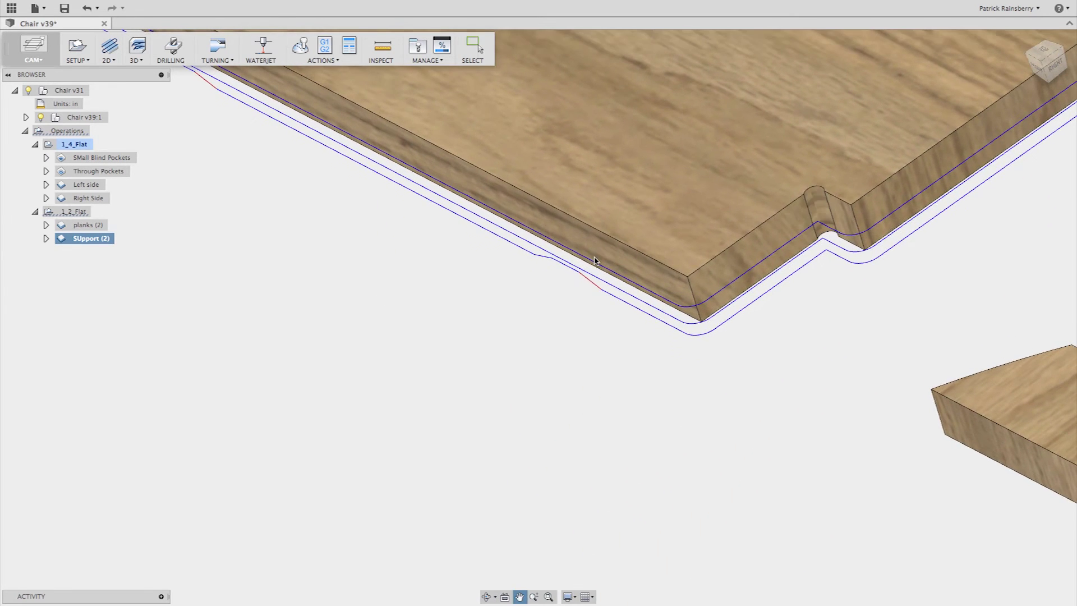
scroll(381, 273, "down", 6)
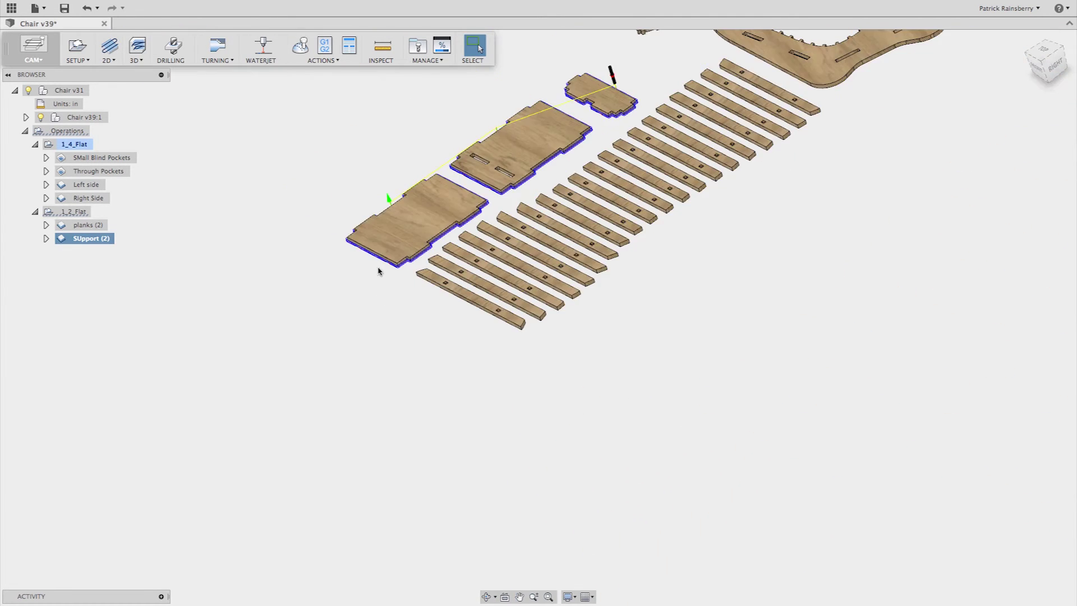
middle_click_drag(603, 199, 217, 376, "shift")
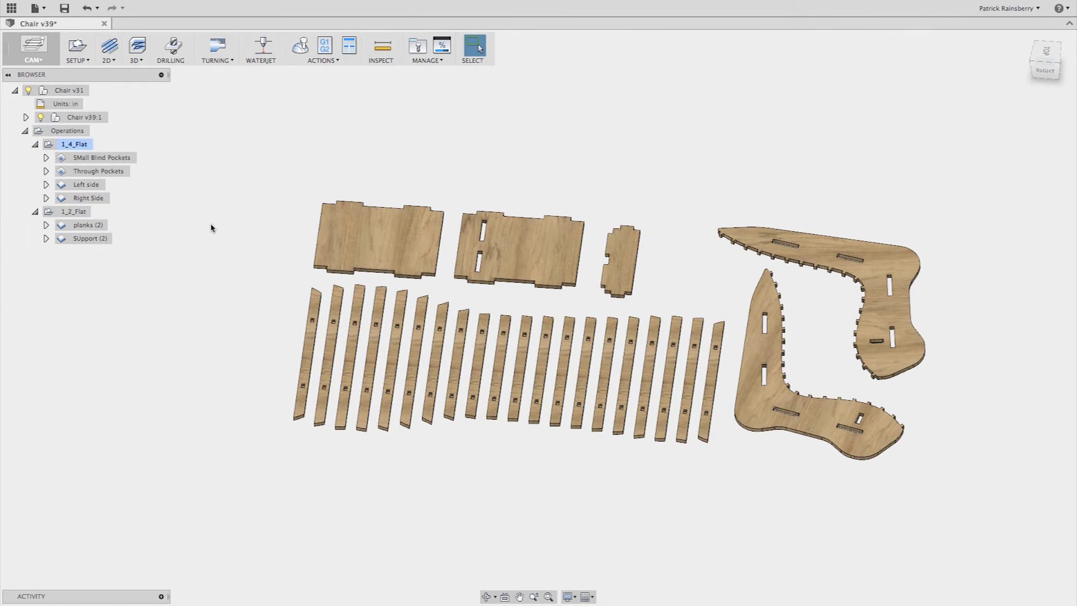
- Simulate all CAM operations together at a faster playback speed, with the stock displayed
left_click(65, 132)
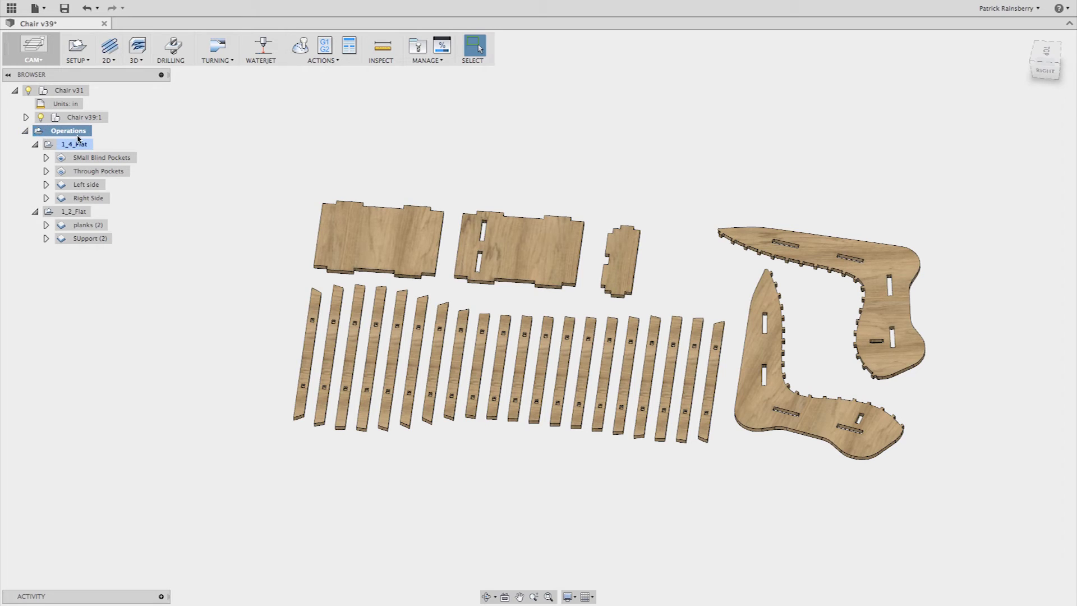
left_click(305, 46)
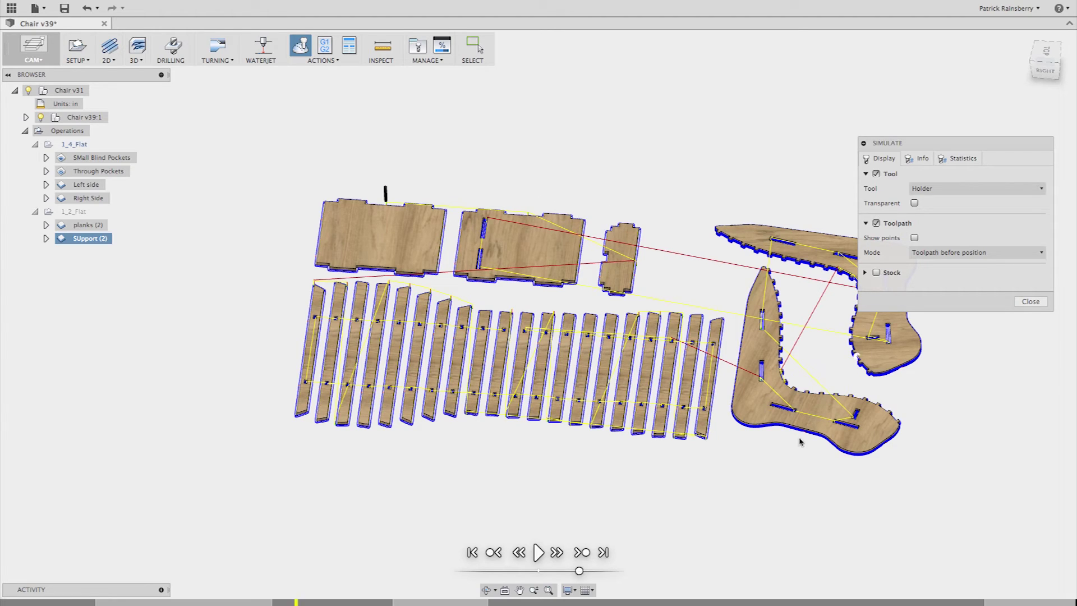
left_click(538, 553)
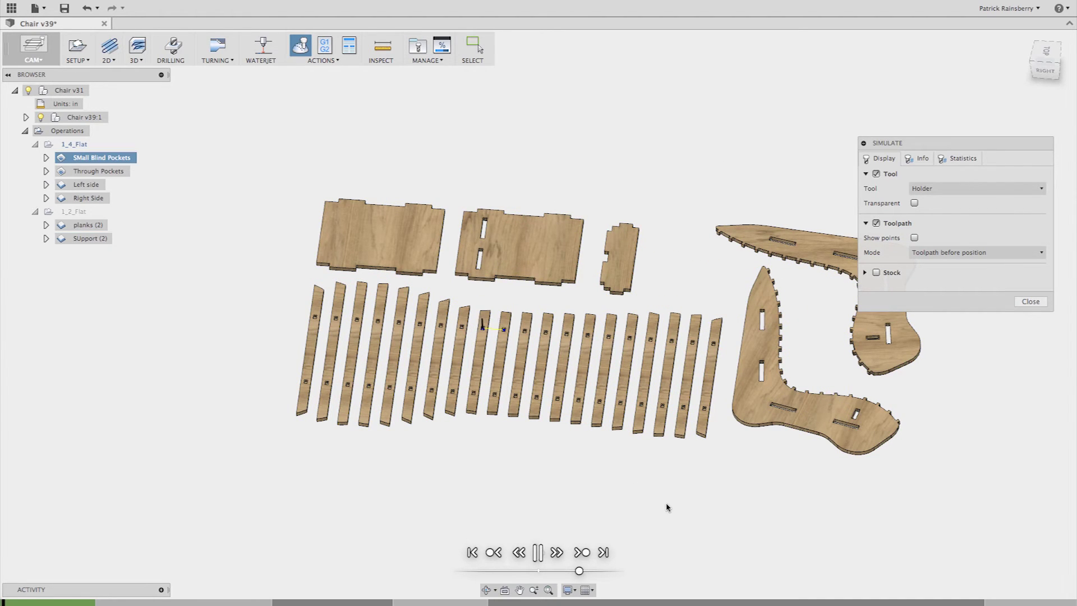
left_click_drag(579, 572, 592, 571)
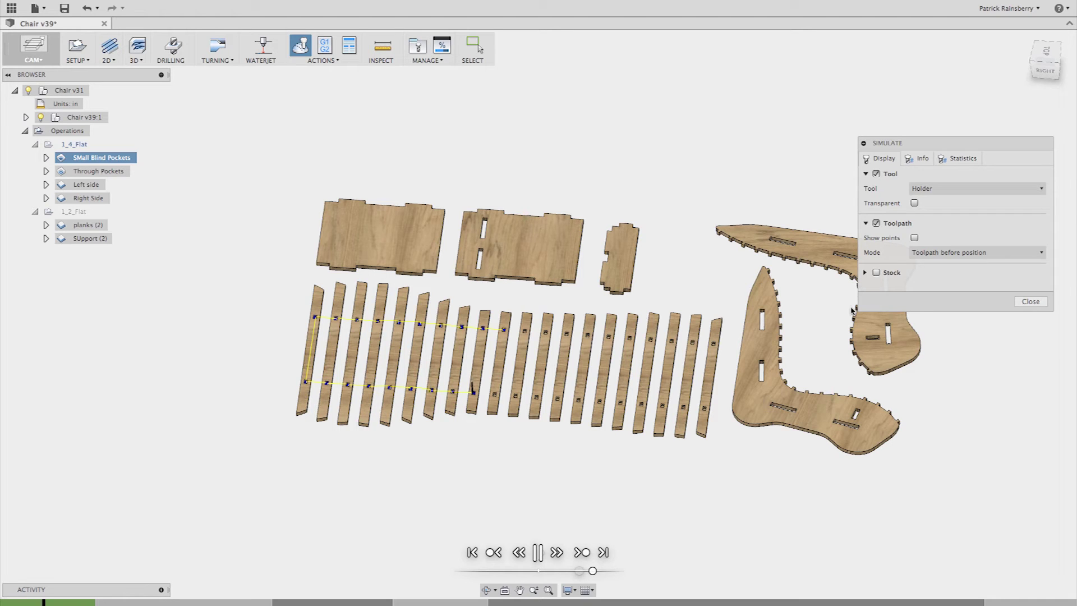
left_click(877, 274)
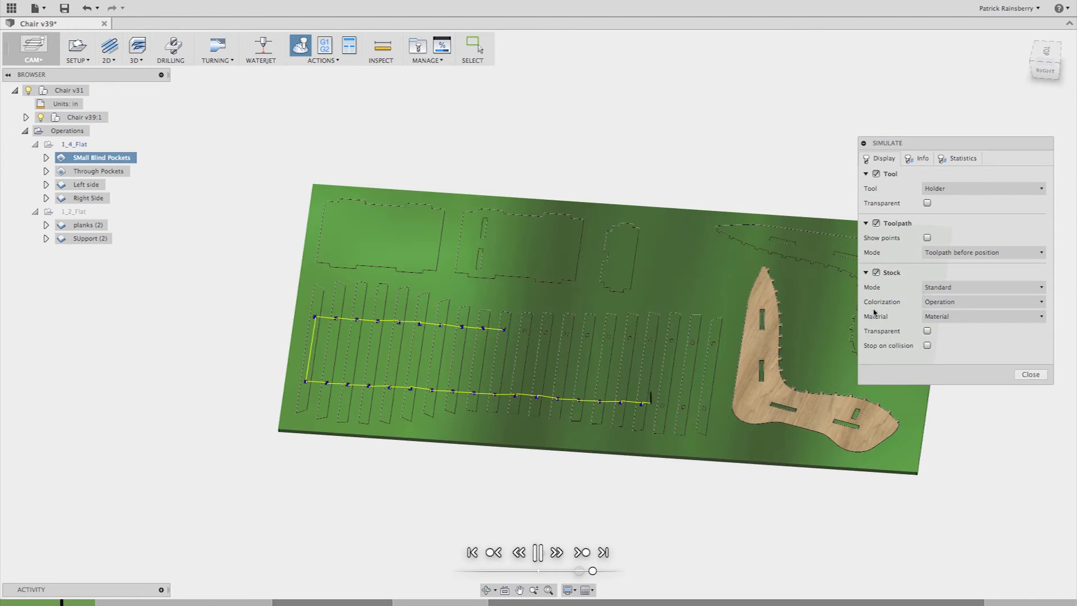
scroll(691, 470, "up", 3)
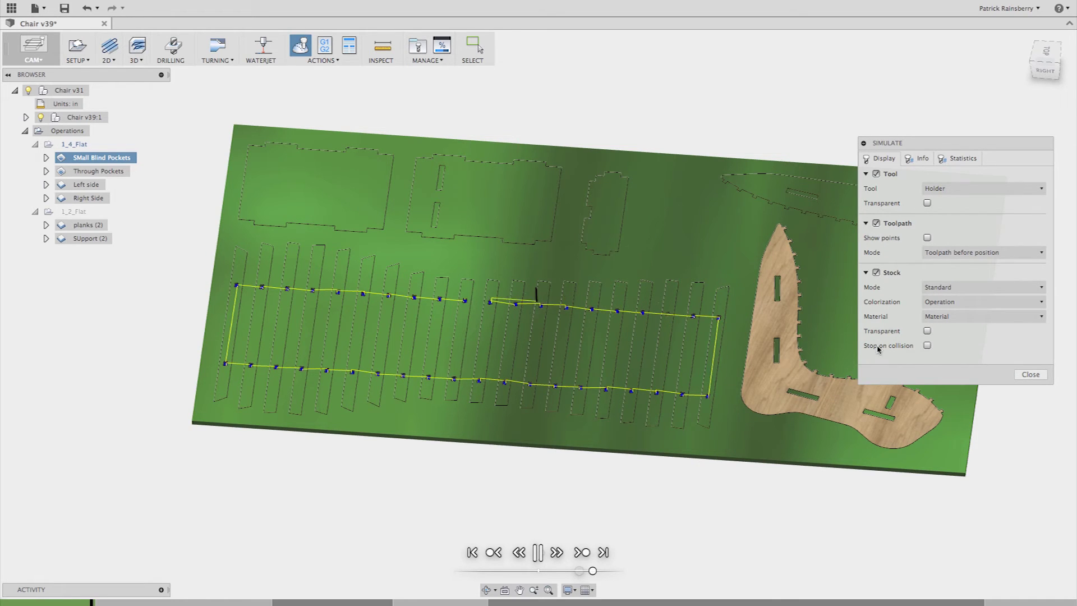
- Skip the simulation through the Through Pockets, Left side and Right Side operations to the end of all toolpaths
left_click(581, 553)
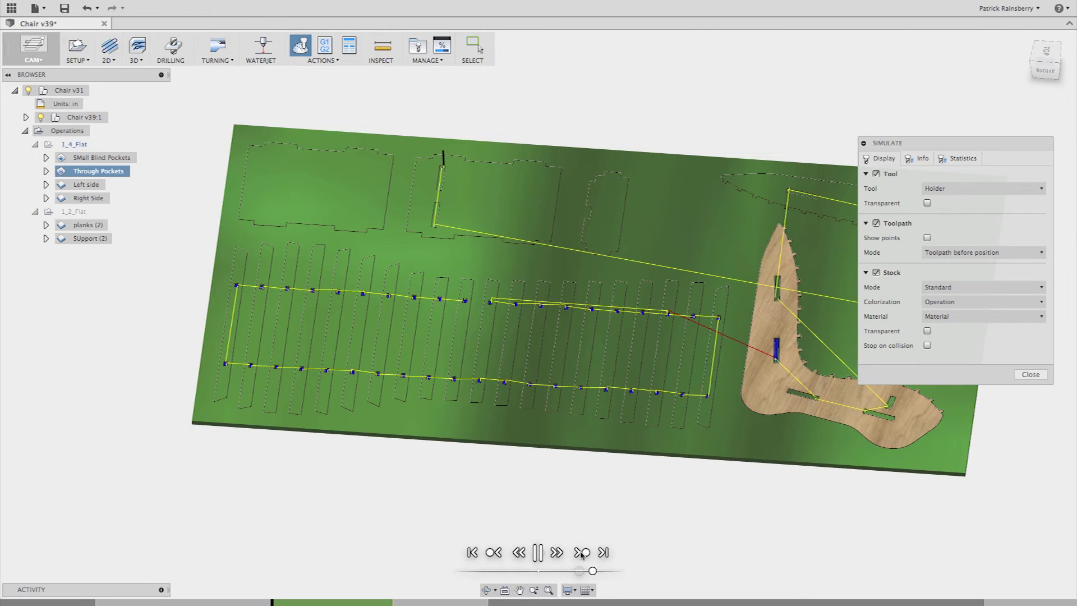
left_click(581, 553)
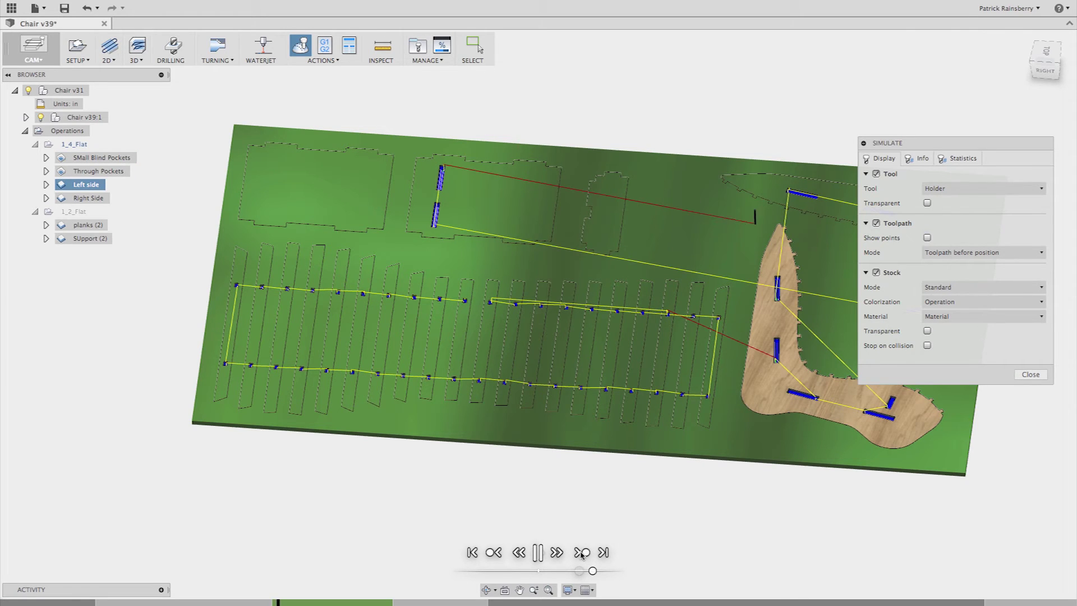
left_click(582, 553)
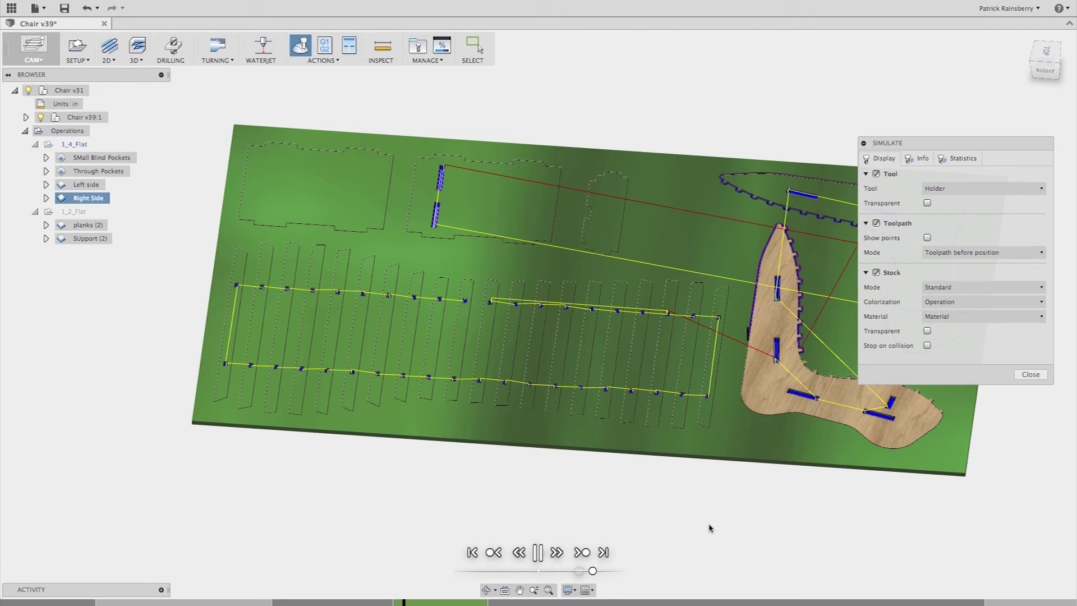
left_click(603, 553)
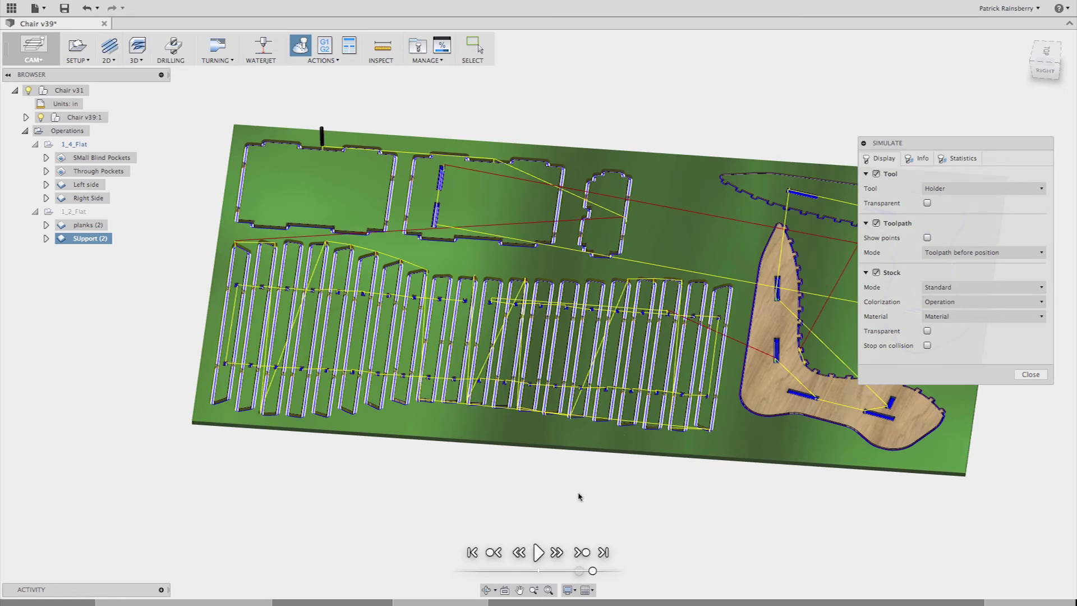
- Inspect the simulated cuts from the top view, checking the tabs and dogbone pockets on the planks up close
middle_click_drag(595, 464, 594, 514, "shift")
left_click(1041, 66)
scroll(615, 517, "up", 2)
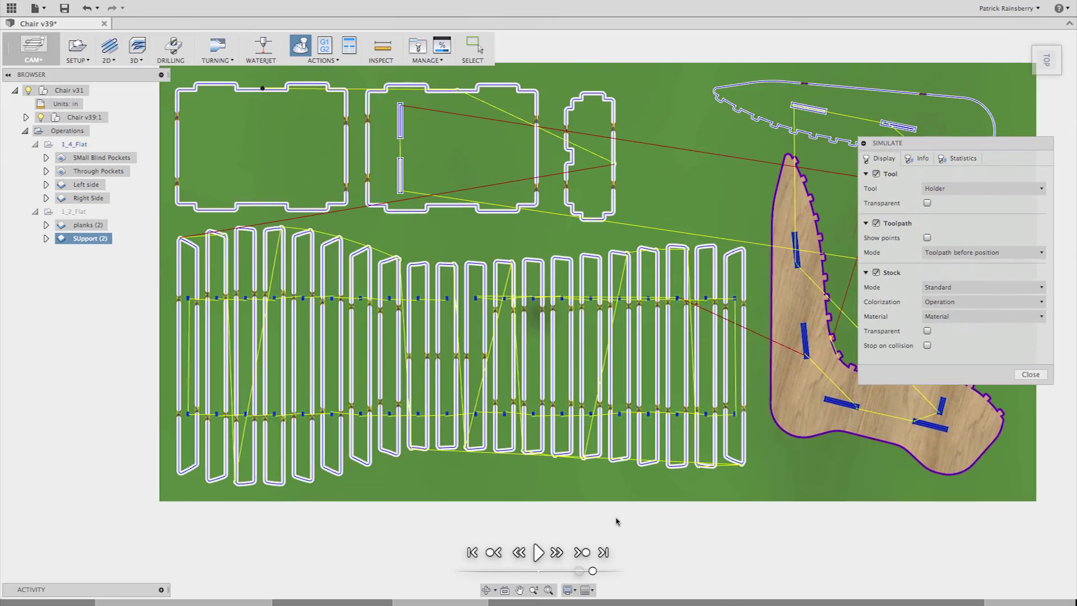
scroll(481, 396, "up", 6)
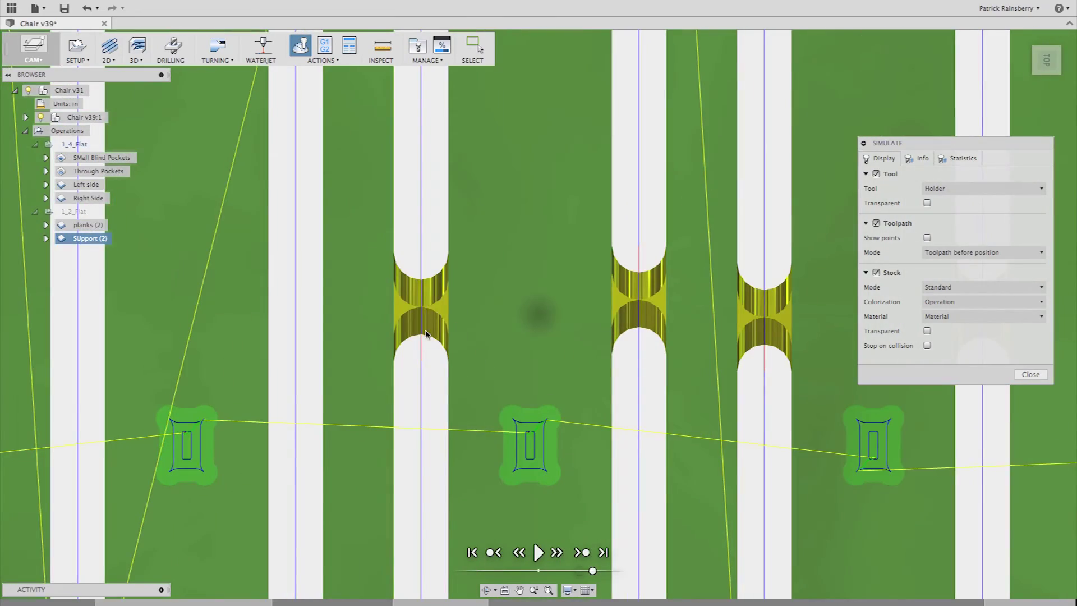
scroll(423, 342, "down", 10)
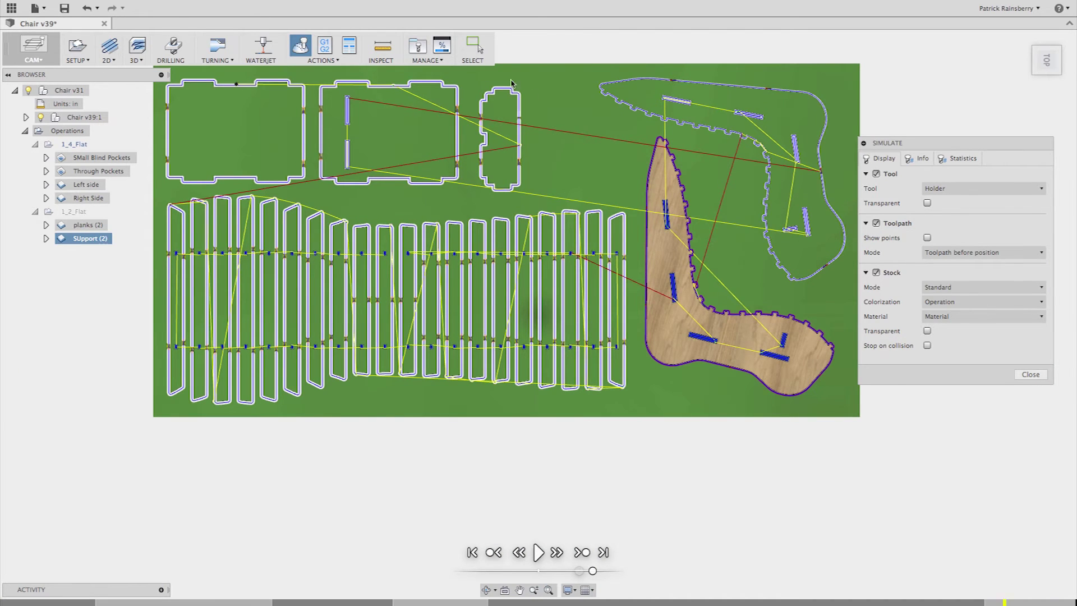
- Inspect the simulated side panel's tabs, slots and dogbone corners up close, and close the simulation
scroll(519, 120, "up", 1)
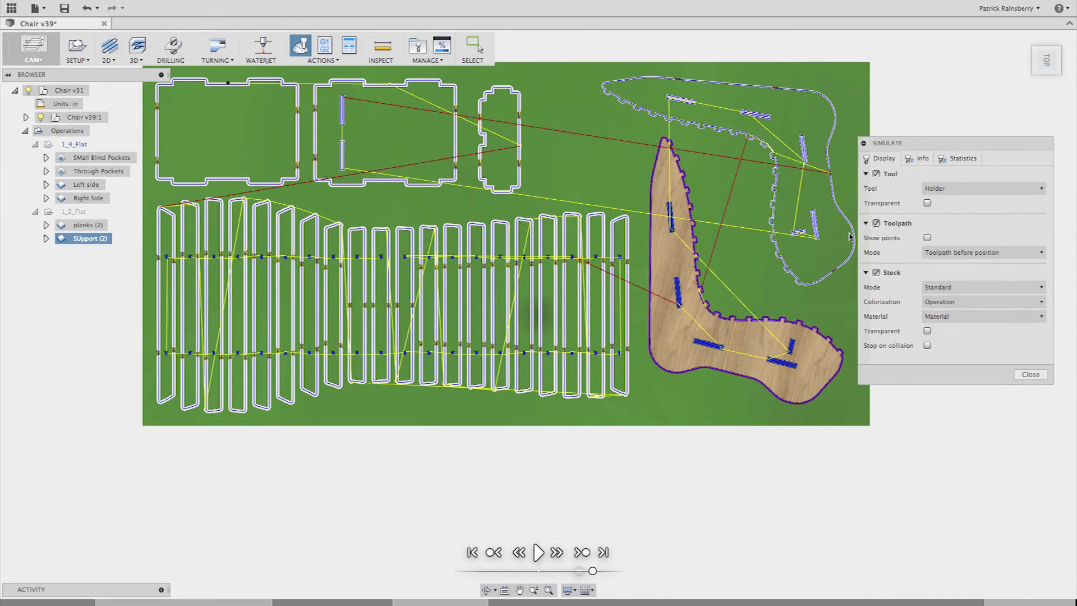
scroll(853, 207, "up", 3)
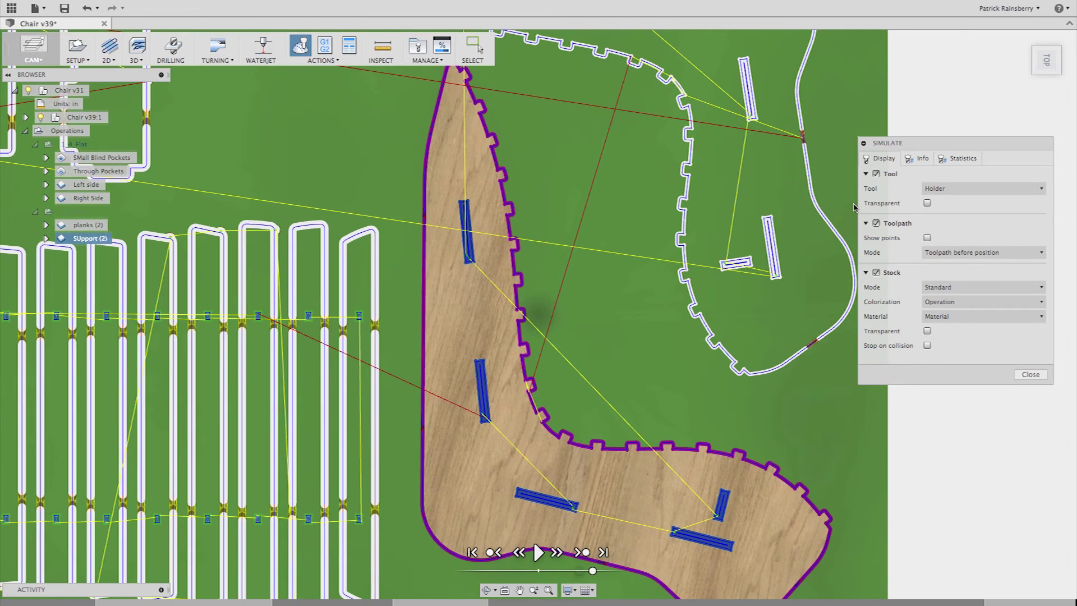
scroll(853, 207, "up", 2)
scroll(854, 207, "up", 2)
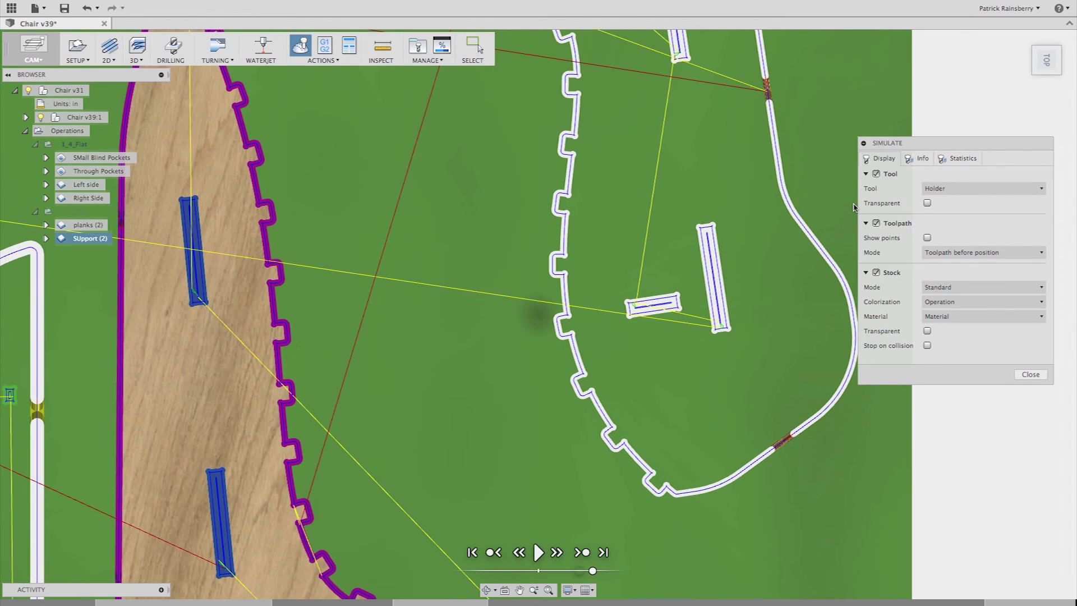
scroll(816, 419, "up", 4)
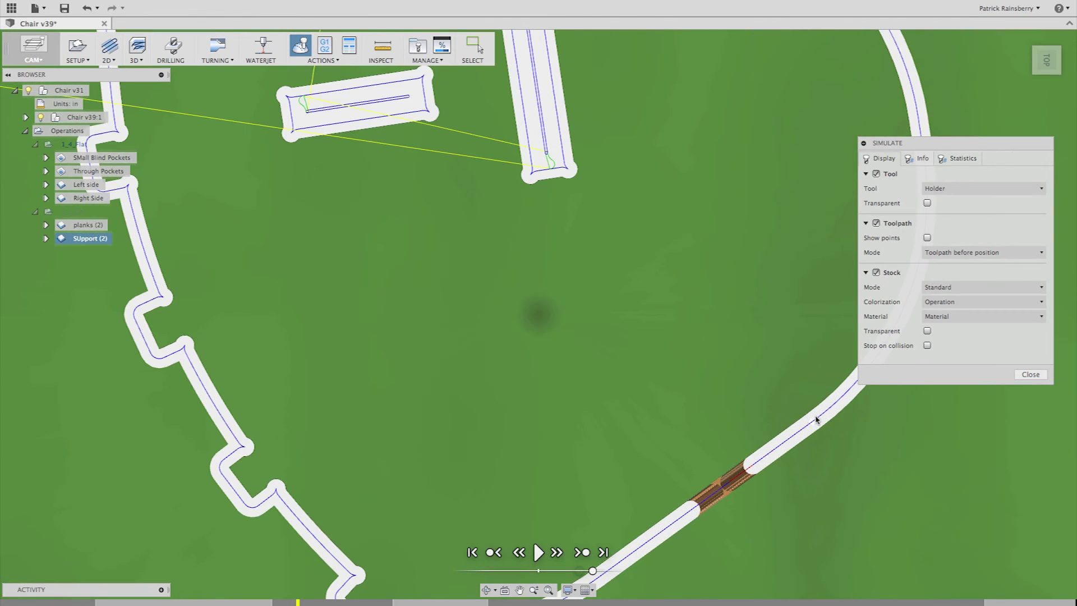
scroll(816, 419, "down", 3)
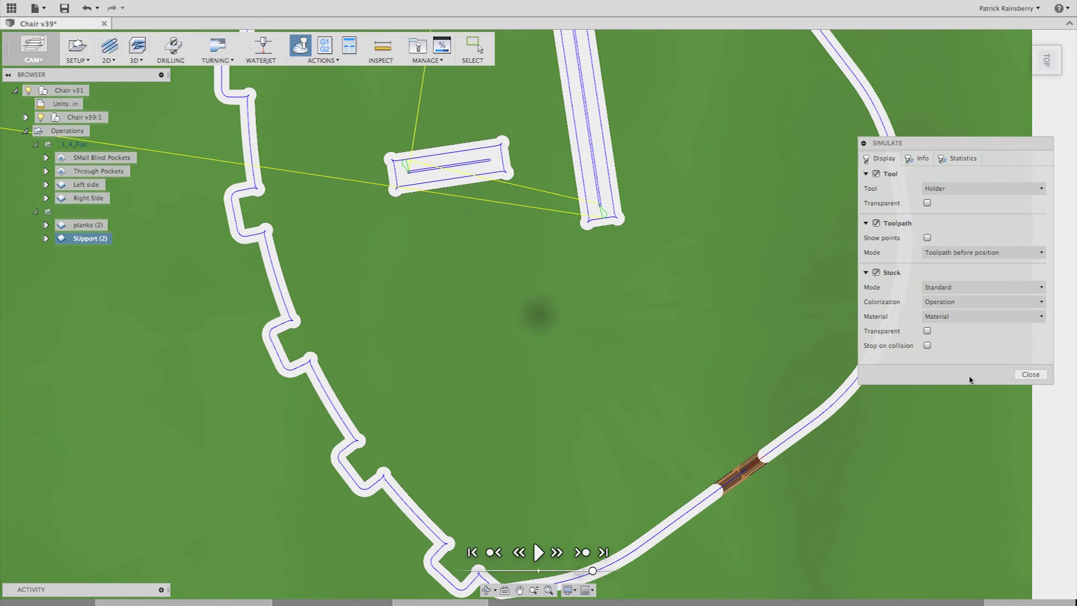
left_click(1032, 374)
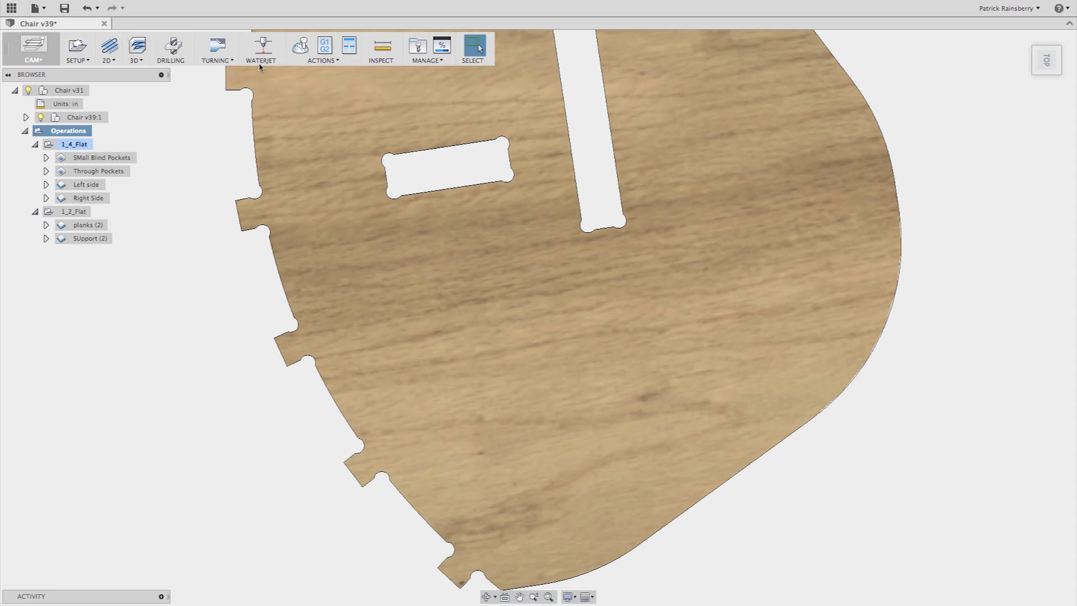
- Try post processing the 1_4_Flat setup with the ShopBot ISO post as chair_1_4_Flat_Shopbot_iso.nc, and cancel without saving
left_click(79, 145)
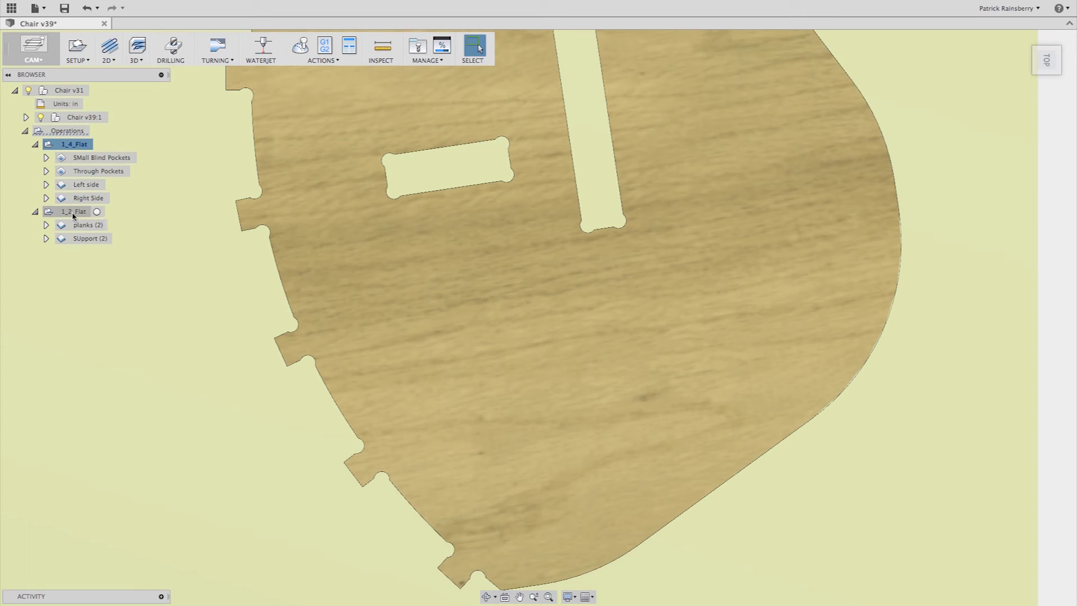
left_click(69, 145)
left_click(200, 105)
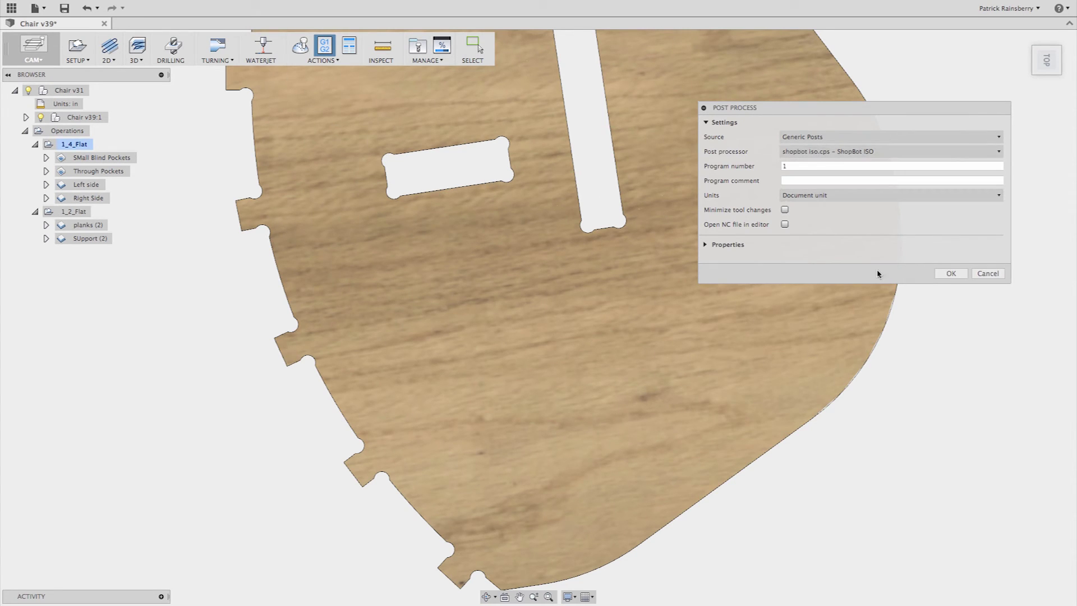
left_click(944, 274)
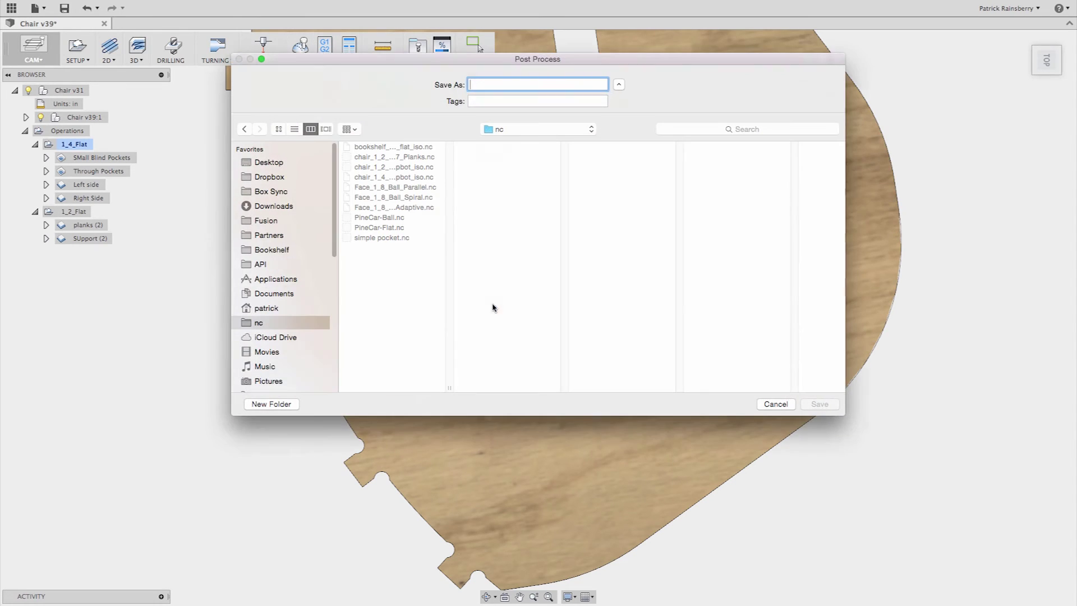
left_click(387, 176)
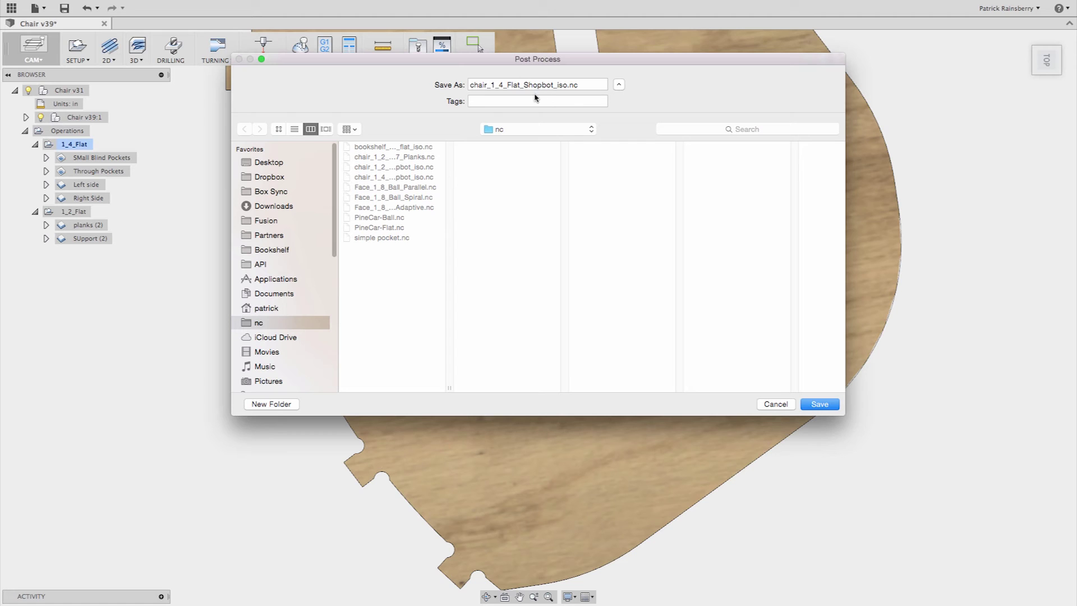
left_click(789, 409)
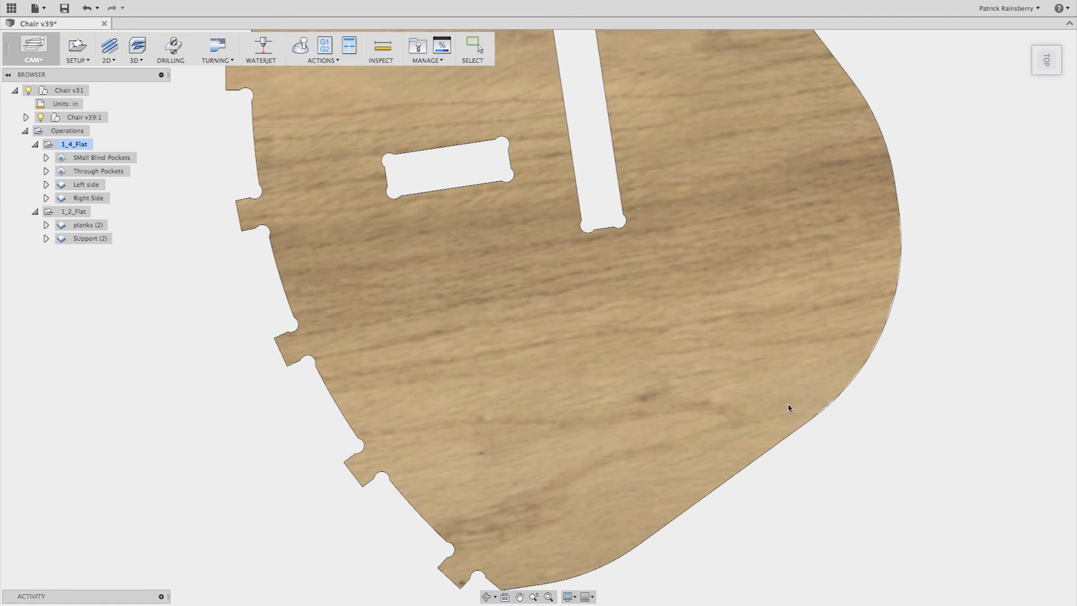
- Try post processing the 1_2_Flat setup with the ShopBot ISO post as chair_1_2_Flat_Shopbot_iso.nc, and cancel without saving
left_click(74, 211)
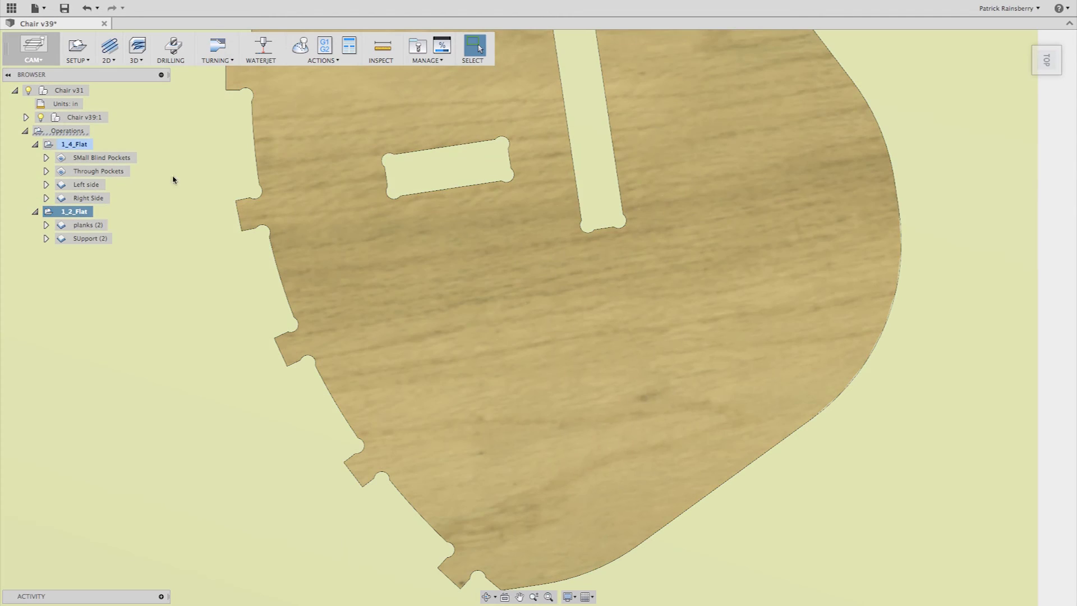
left_click(326, 46)
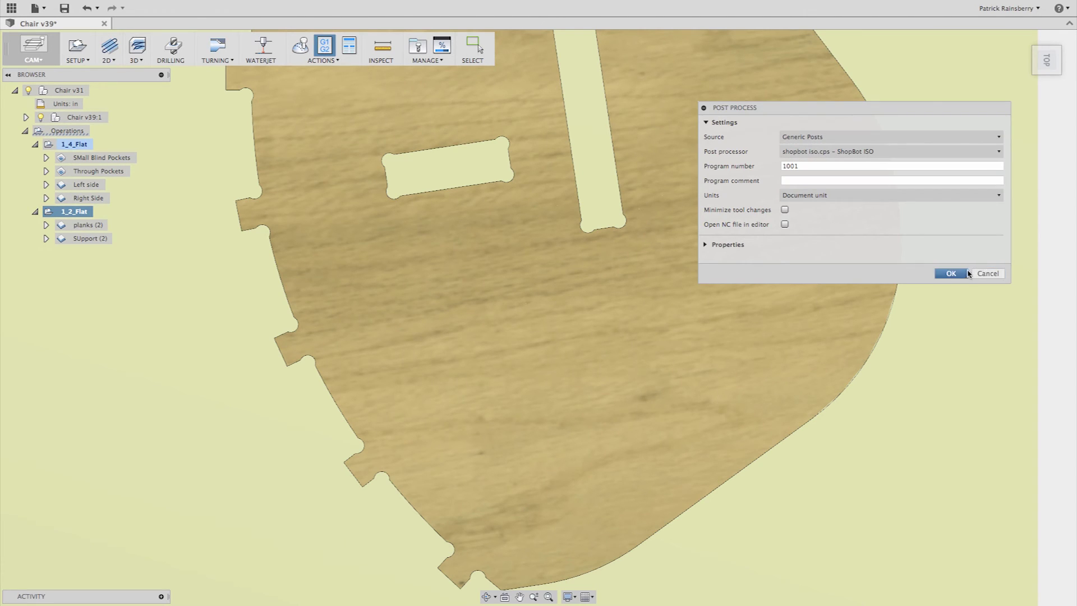
left_click(951, 273)
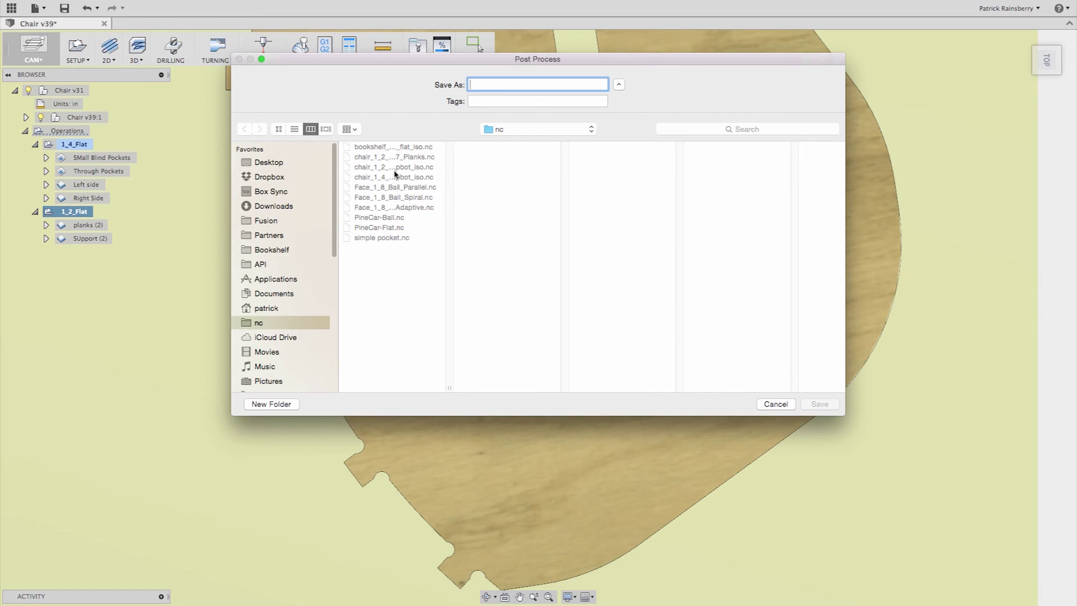
left_click(396, 167)
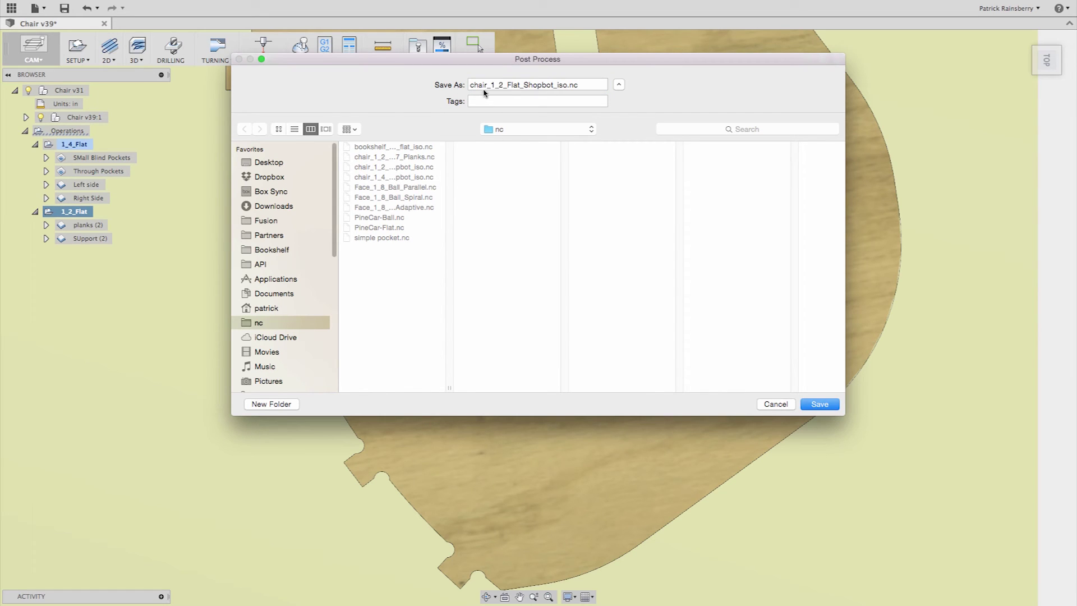
left_click(783, 404)
- Examine the 1_4_Flat setup's stock sheet and the position and orientation of its work origin at the sheet's corner
scroll(646, 332, "down", 4)
scroll(651, 329, "down", 5)
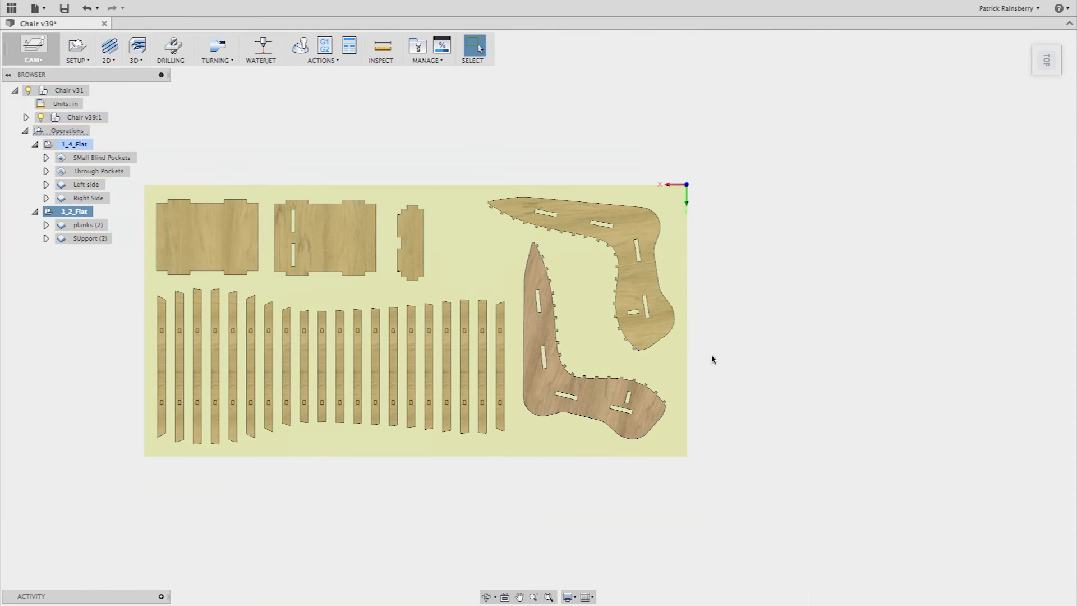
left_click(707, 419)
key("F6")
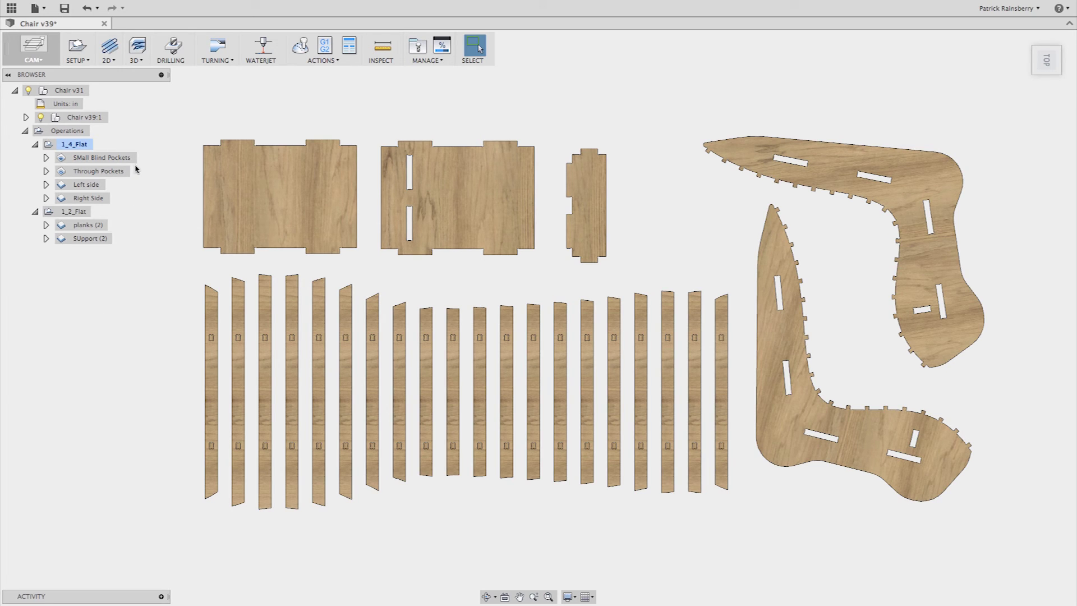
left_click(51, 144)
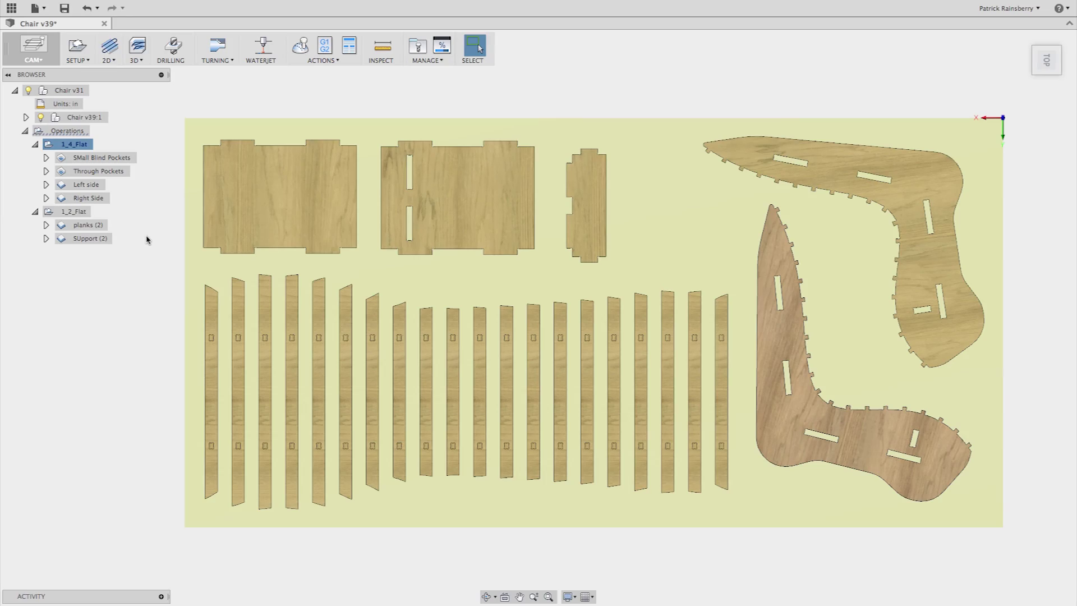
middle_click_drag(147, 236, 344, 187, "shift")
key("Escape")
scroll(66, 420, "up", 2)
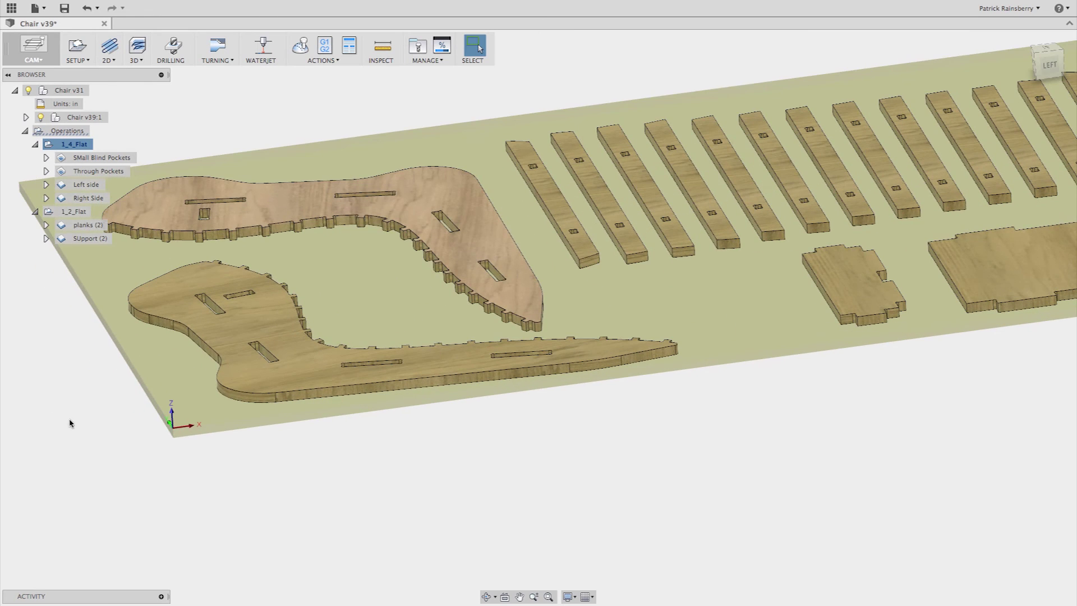
scroll(193, 419, "up", 5)
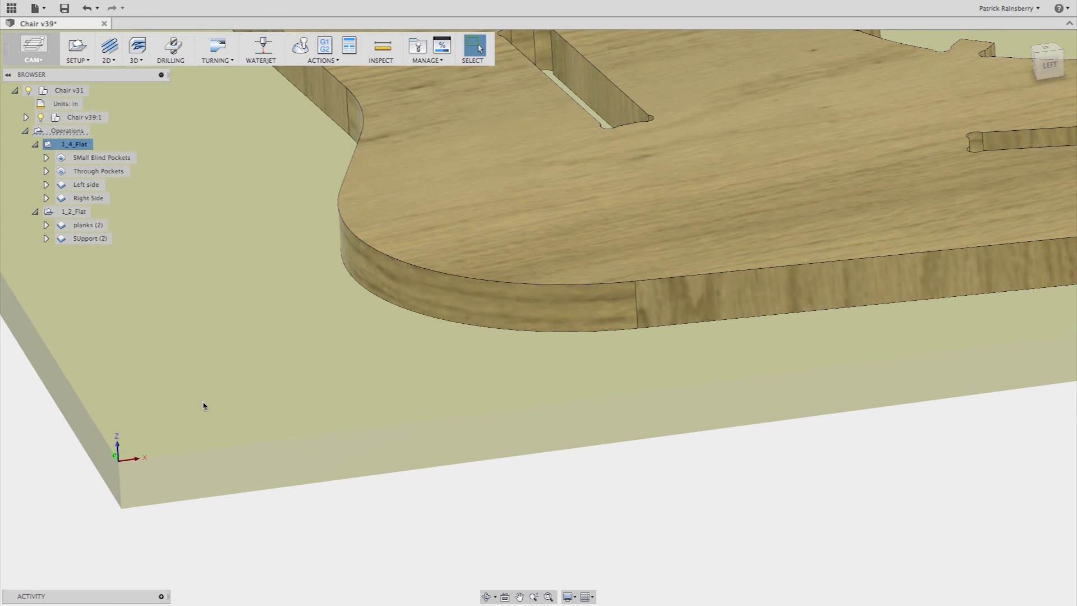
scroll(298, 388, "down", 8)
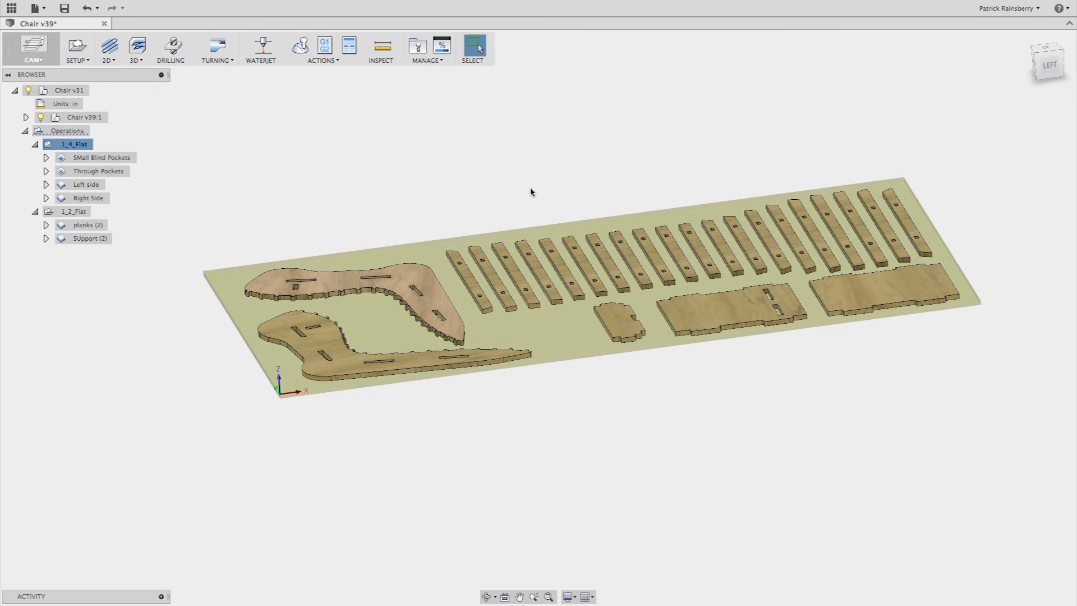
- Check the 1_2_Flat setup's stock and work origin against the other setup, and clear the selection
left_click(51, 214)
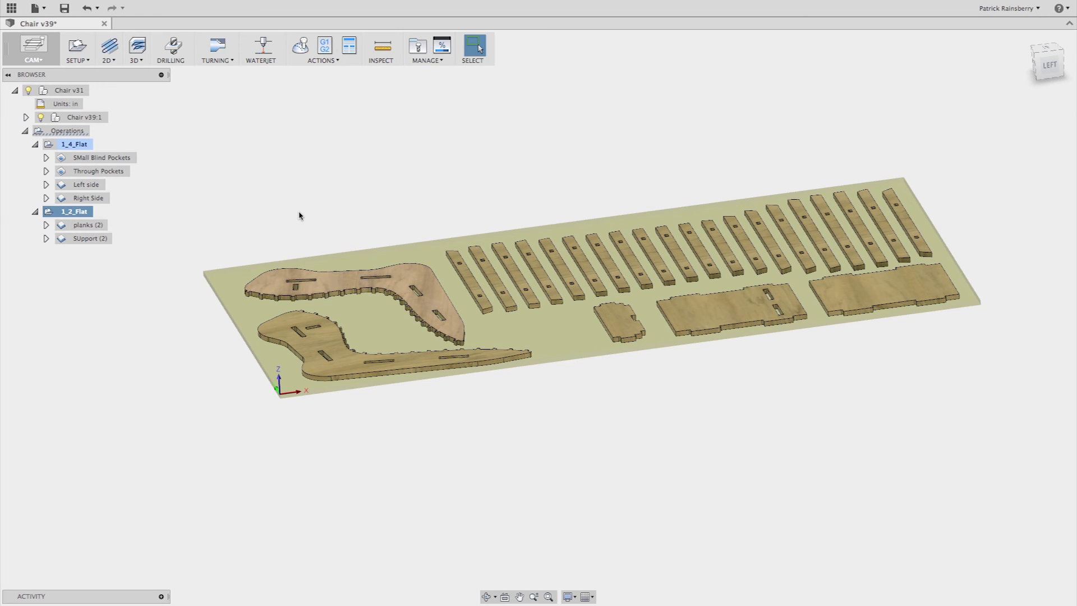
middle_click_drag(318, 202, 320, 224, "shift")
left_click(332, 189)
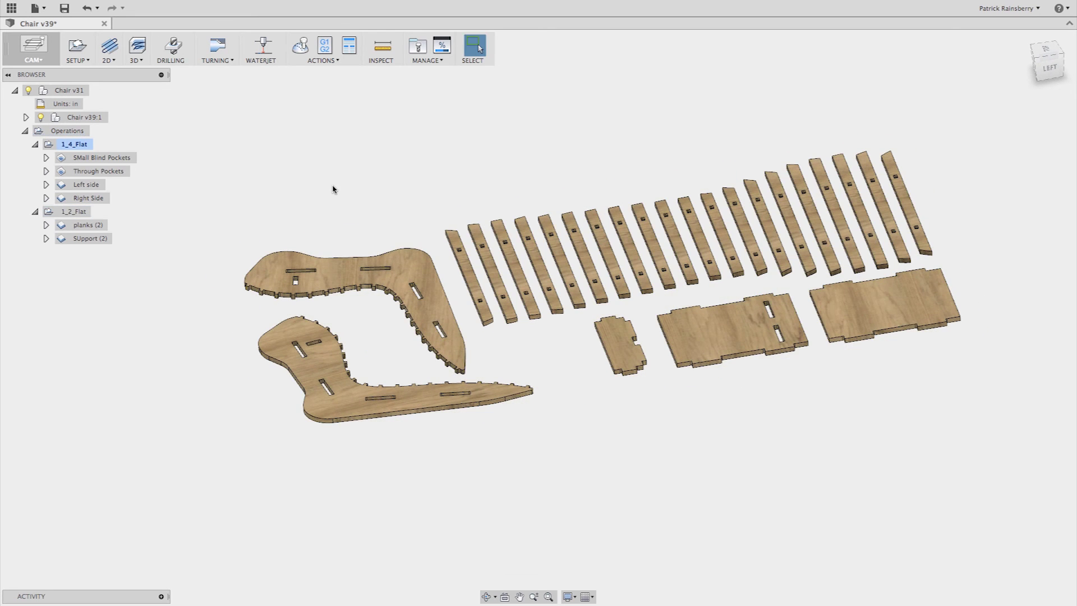